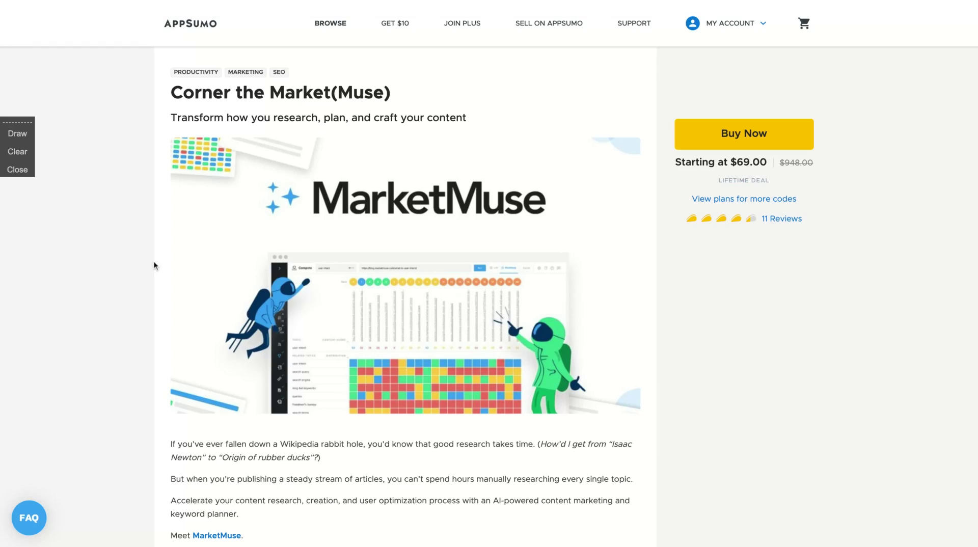
Step: Scroll the AppSumo deal page to the Optimize $69, Plus $138 and Pro $690 plan cards
scroll(153, 265, down, 20)
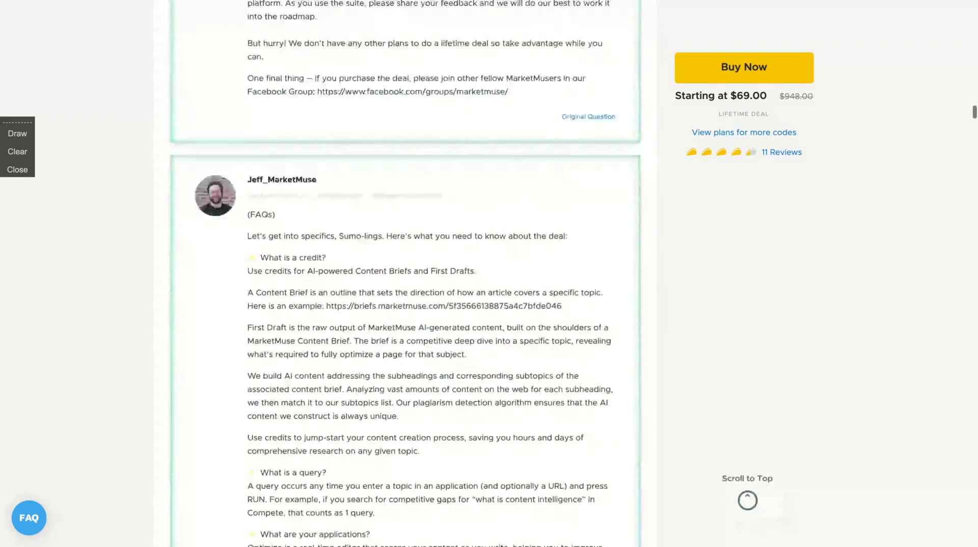
scroll(405, 273, up, 15)
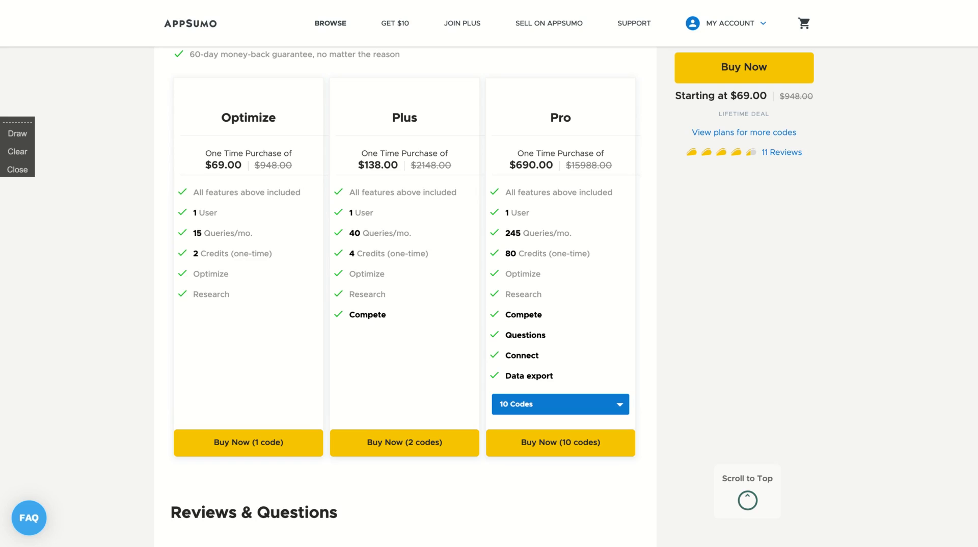
Step: Choose 3 codes for the Pro plan, dropping its price to $207.00
click(536, 406)
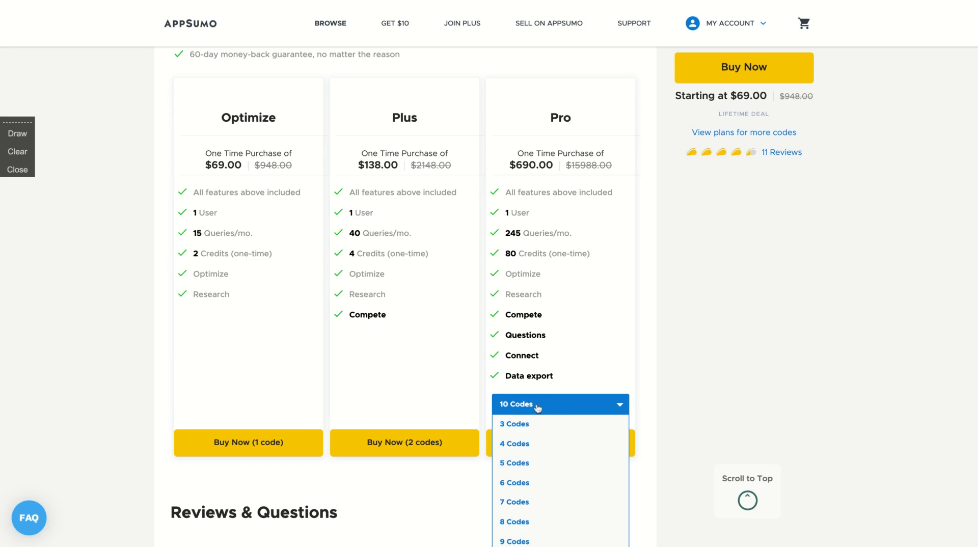
click(509, 423)
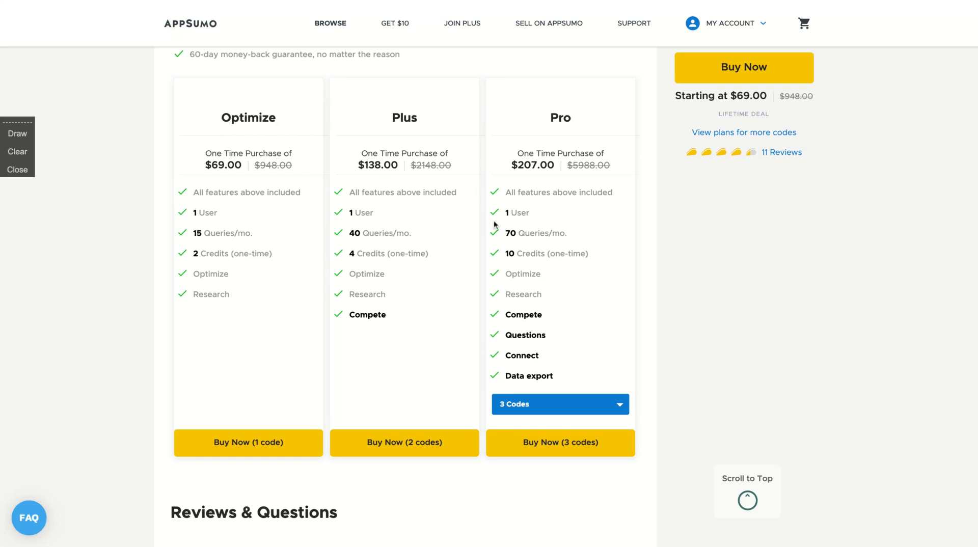
Step: Try the Pro plan at 4, 3, 4, 5 and 6 codes to compare prices
click(531, 406)
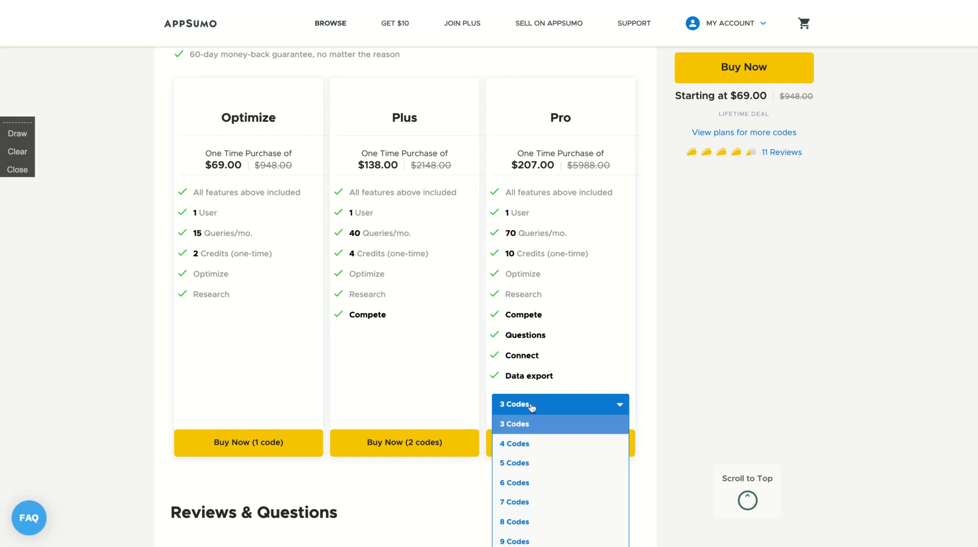
click(518, 443)
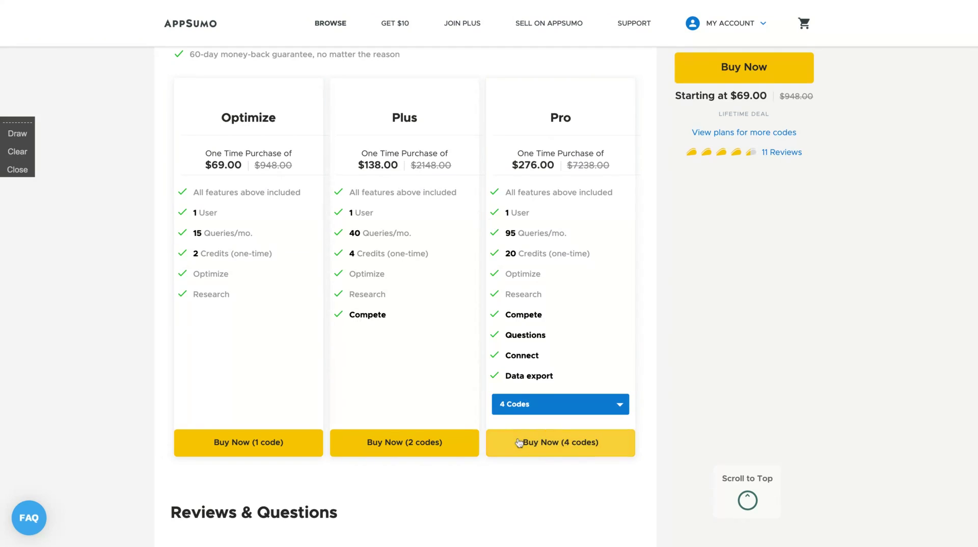
click(519, 403)
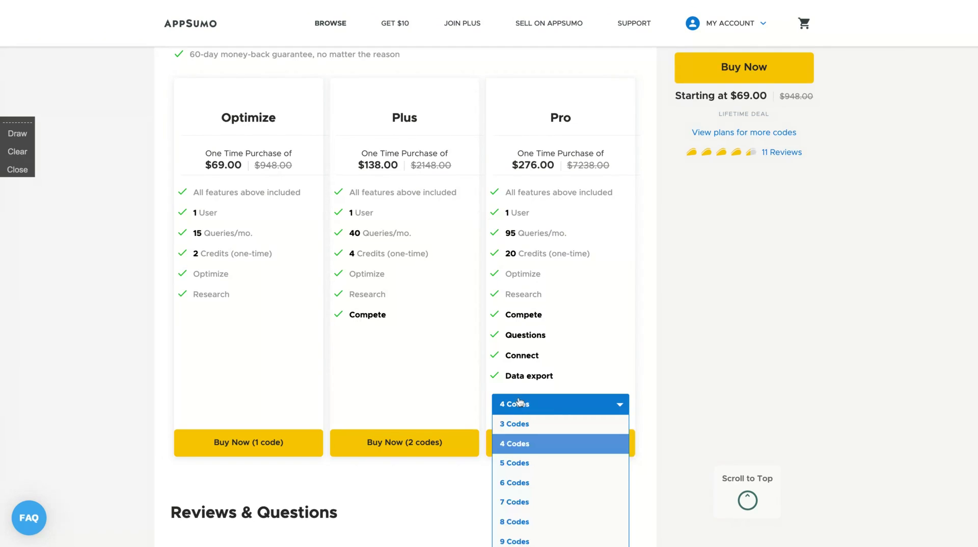
click(519, 424)
click(519, 406)
click(517, 443)
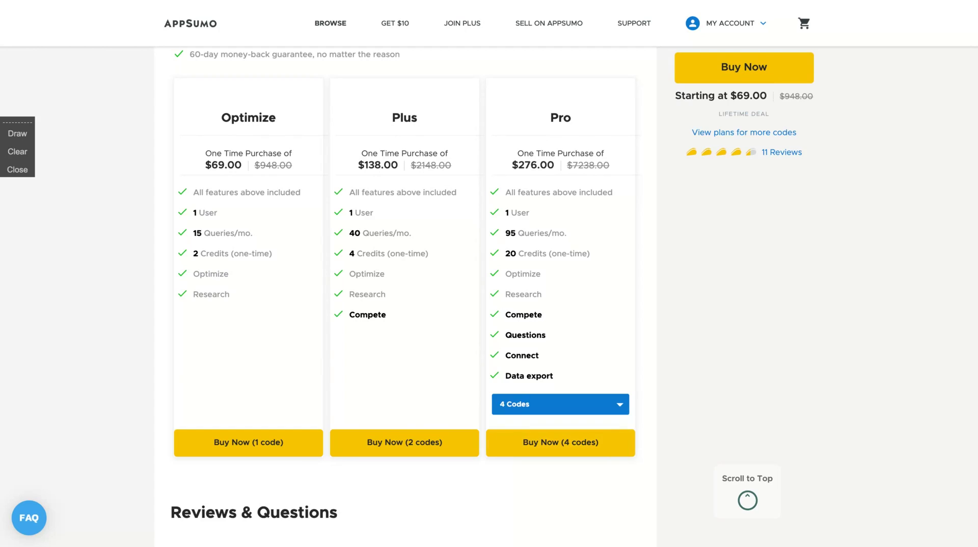
click(522, 405)
click(516, 463)
click(521, 405)
click(522, 484)
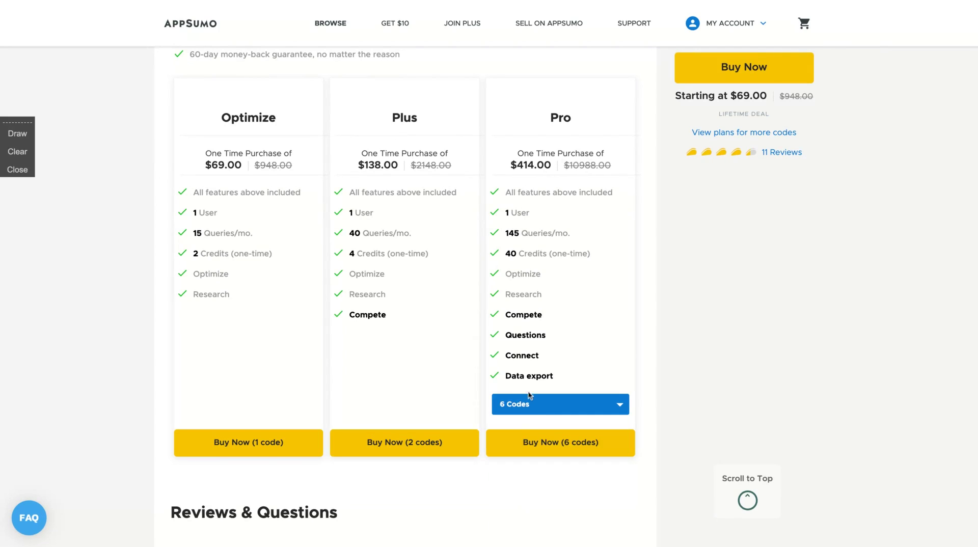
Step: Try 7 and 4 codes, then settle the Pro plan on 10 codes at $690.00
click(529, 414)
click(517, 502)
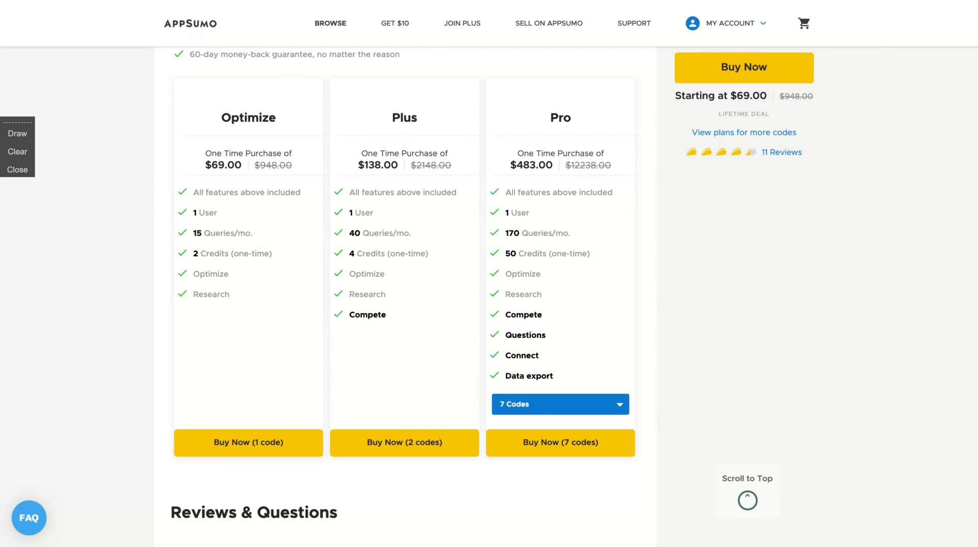
click(566, 412)
click(555, 443)
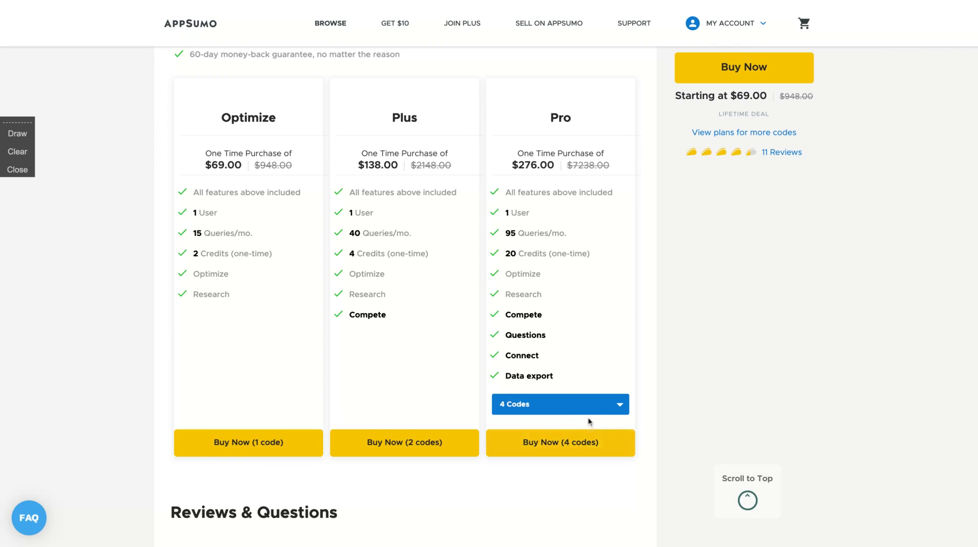
click(560, 405)
scroll(518, 516, down, 1)
click(518, 519)
scroll(517, 517, up, 2)
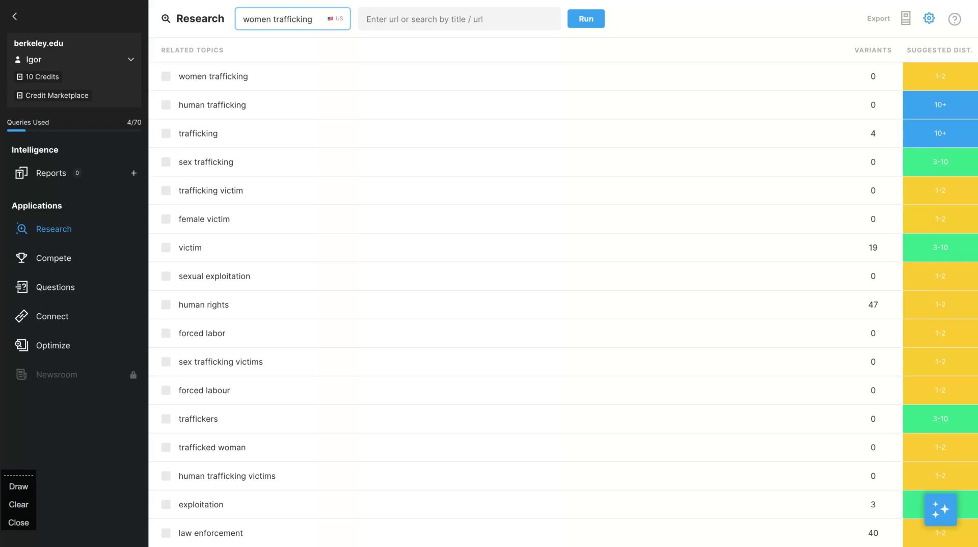
Step: Expand the account menu in the MarketMuse sidebar to reach Settings
click(131, 62)
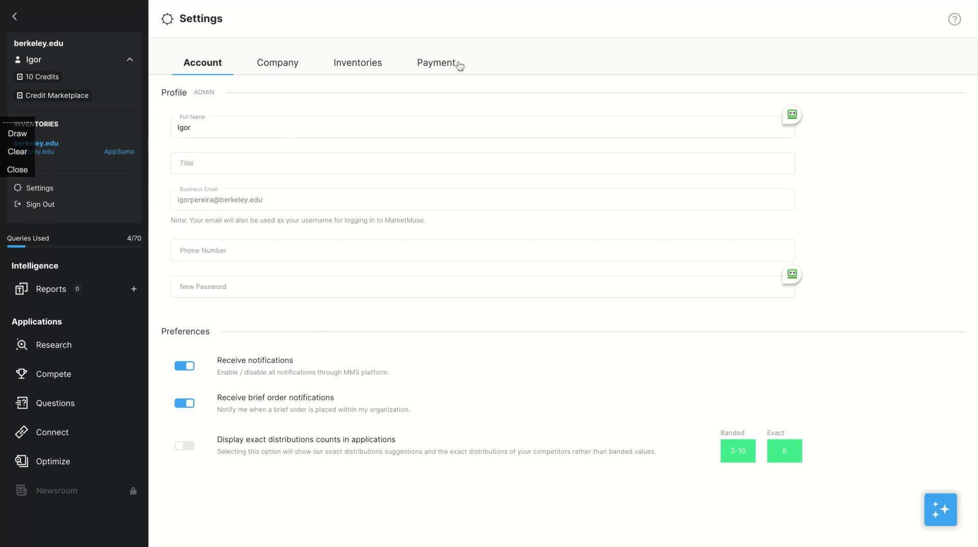
click(444, 68)
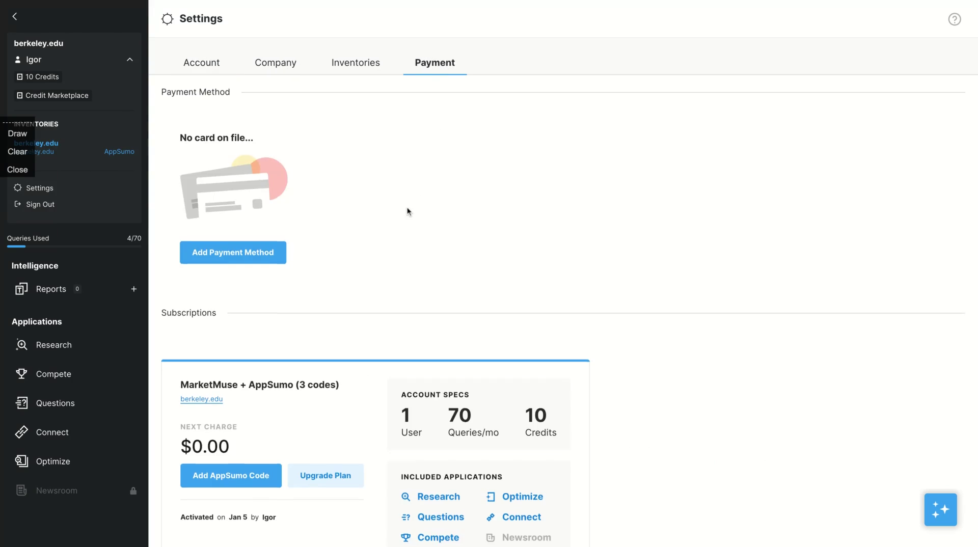
scroll(407, 207, down, 1)
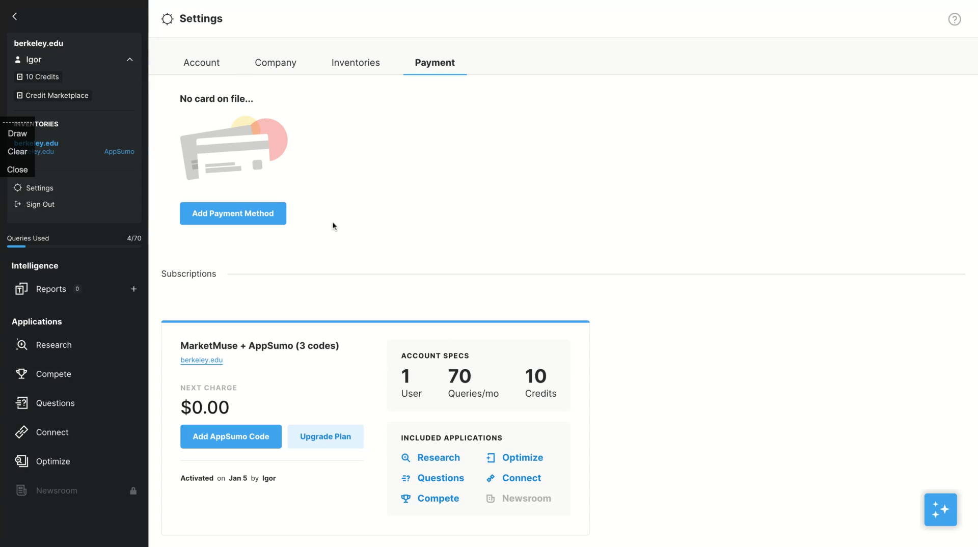
click(217, 66)
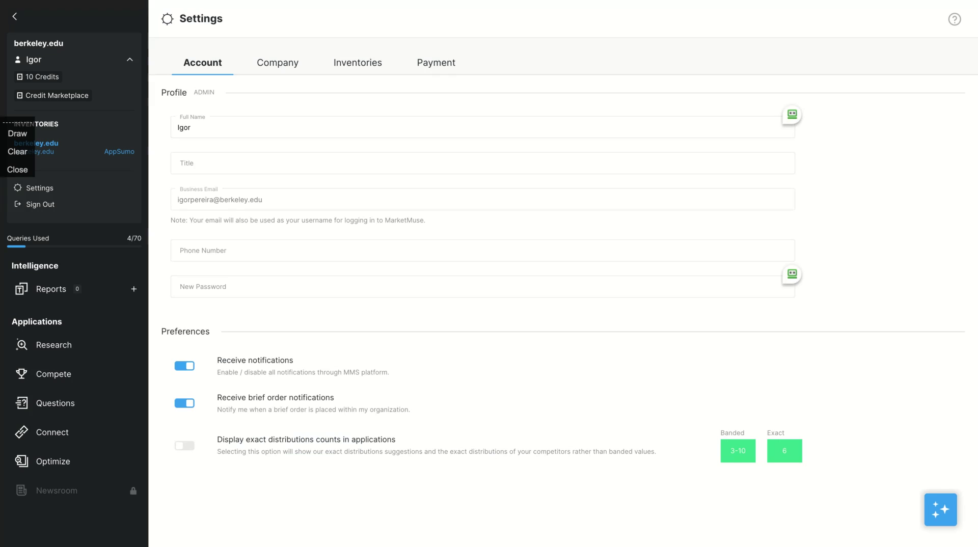
Step: Collapse the account options and return to the Research app for women trafficking
click(48, 88)
click(63, 350)
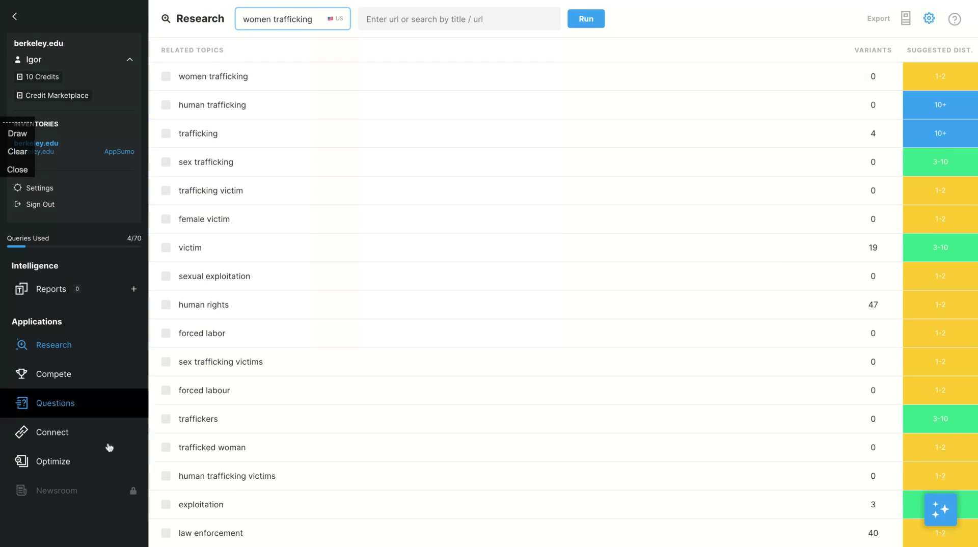
Step: Glance at the Compete and Connect apps, then come back to Research
click(50, 375)
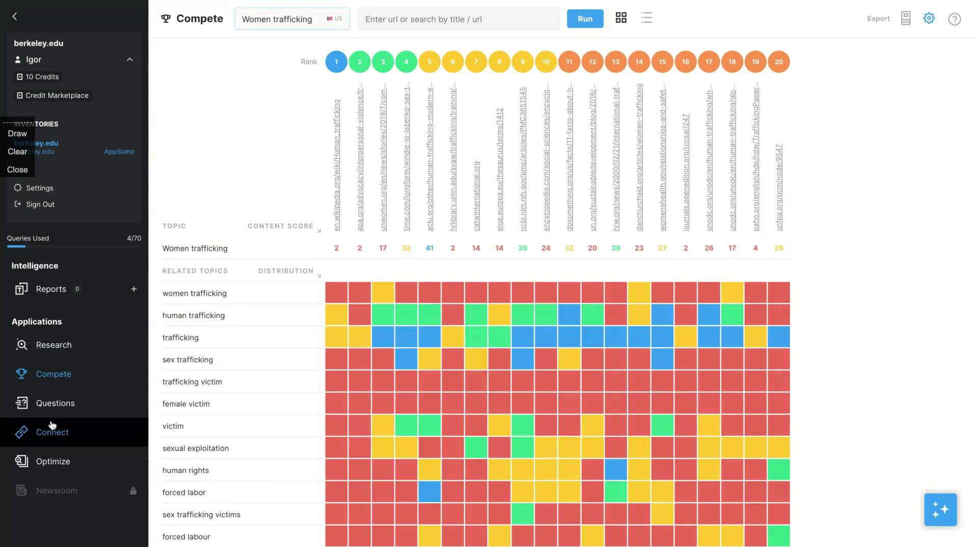
click(52, 427)
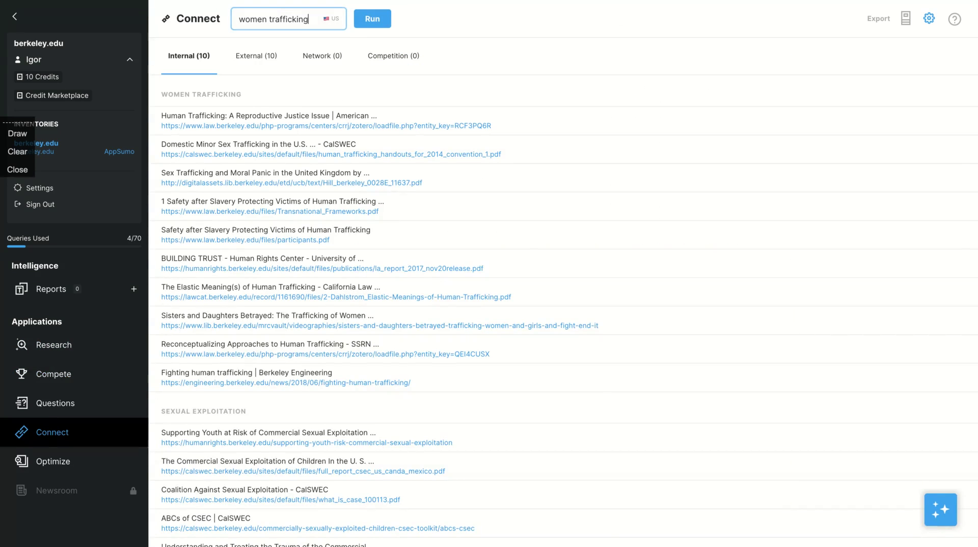
click(59, 347)
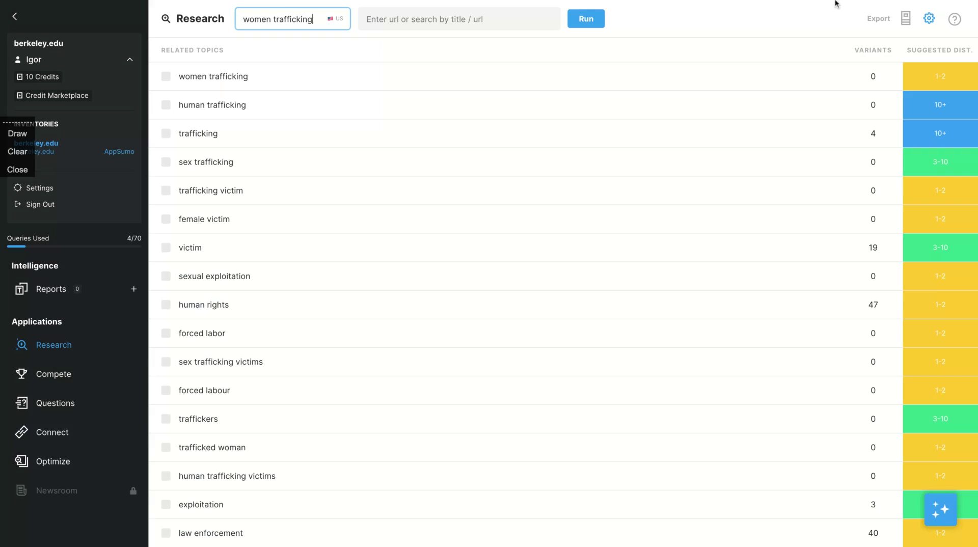
click(878, 23)
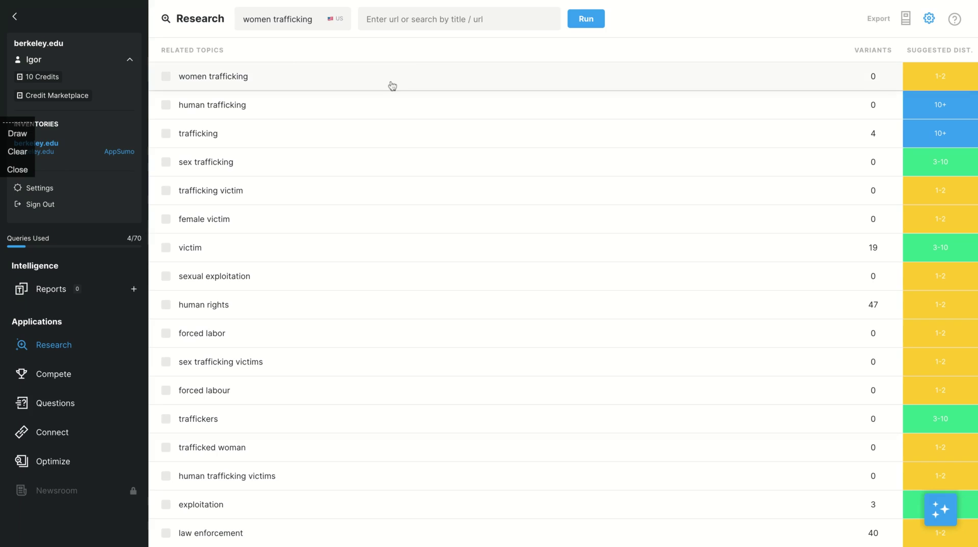
Step: Edit the women trafficking topic and scroll through its related-topics table
click(295, 19)
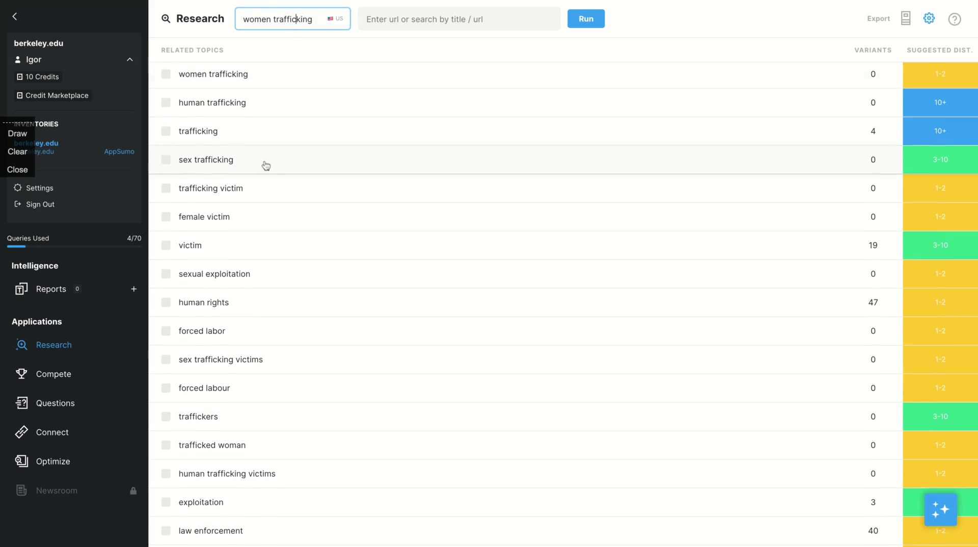
scroll(266, 166, down, 1)
scroll(265, 165, down, 1)
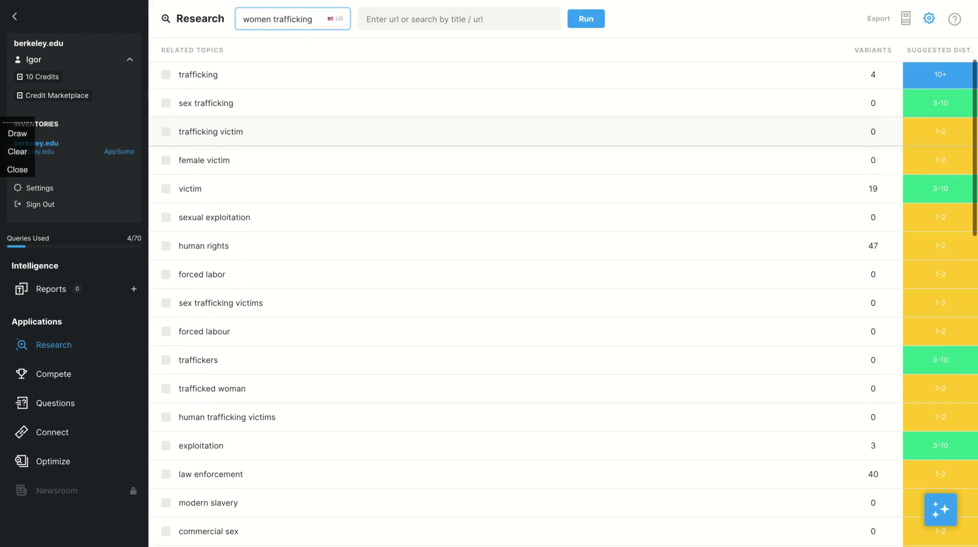
scroll(265, 165, up, 1)
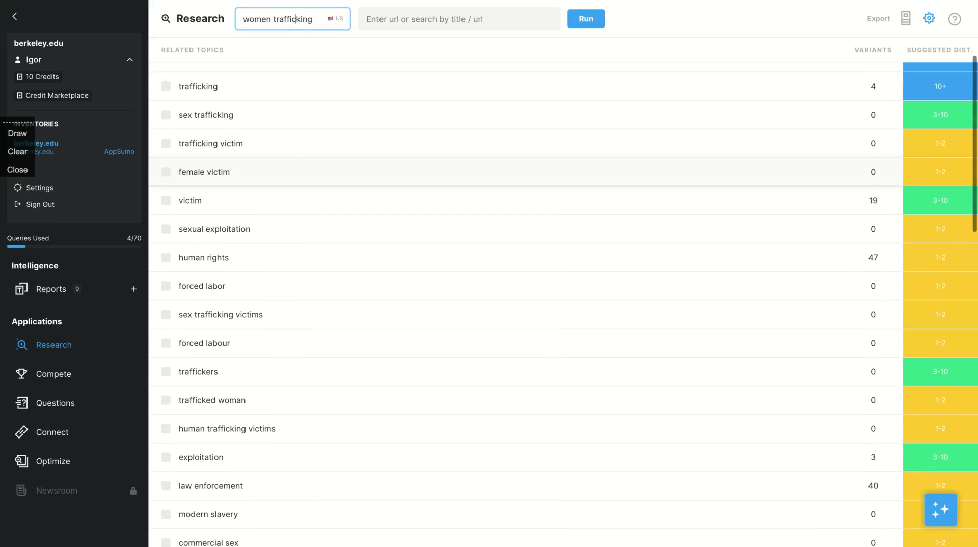
scroll(266, 165, down, 2)
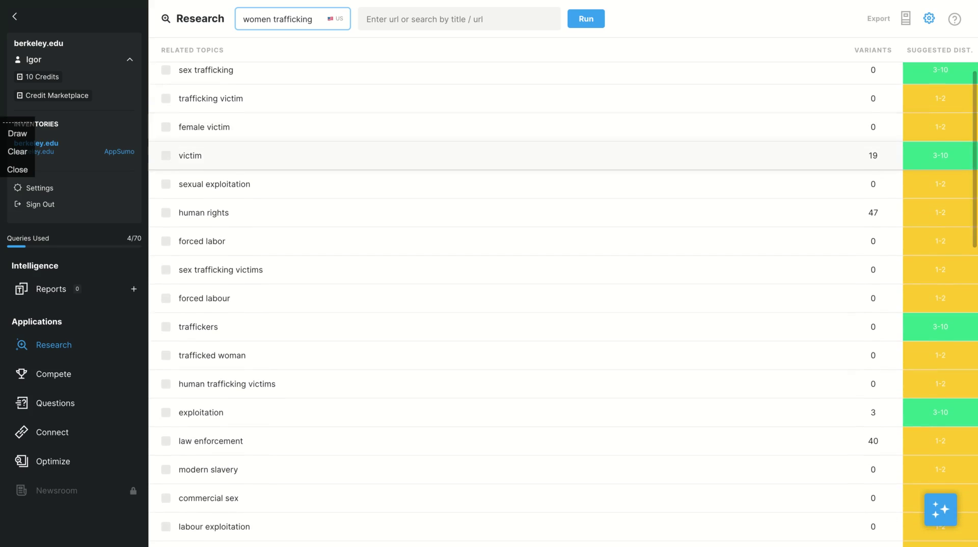
scroll(265, 165, down, 1)
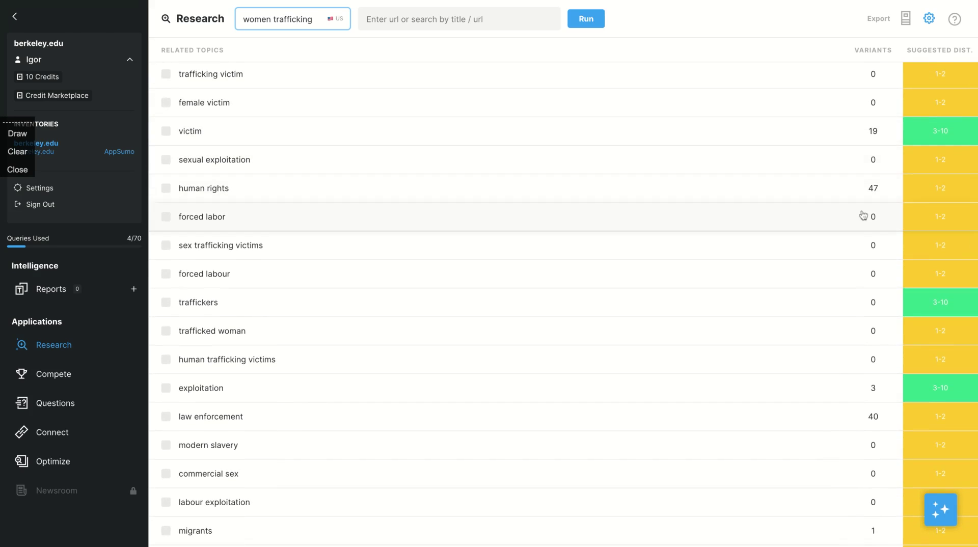
click(205, 201)
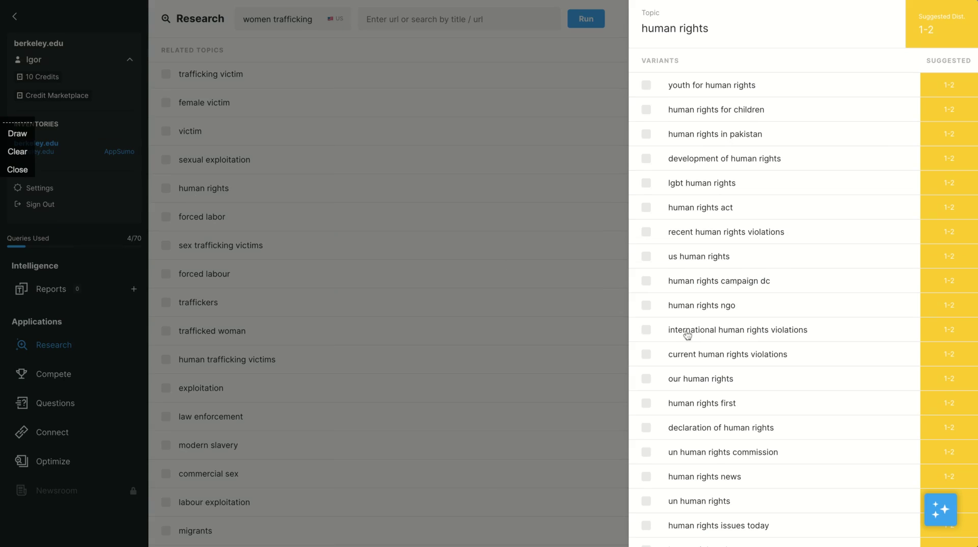
scroll(687, 335, down, 4)
scroll(774, 311, down, 5)
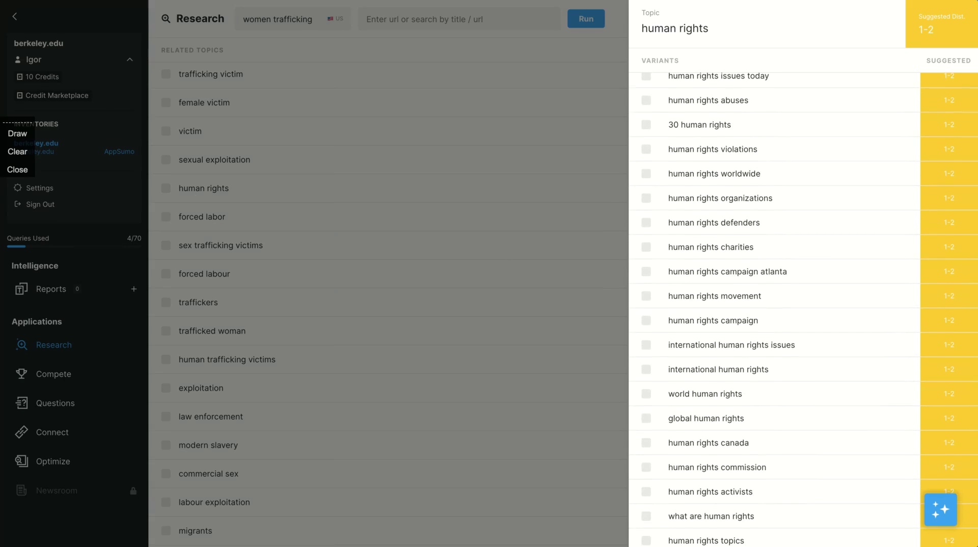
scroll(805, 309, down, 1)
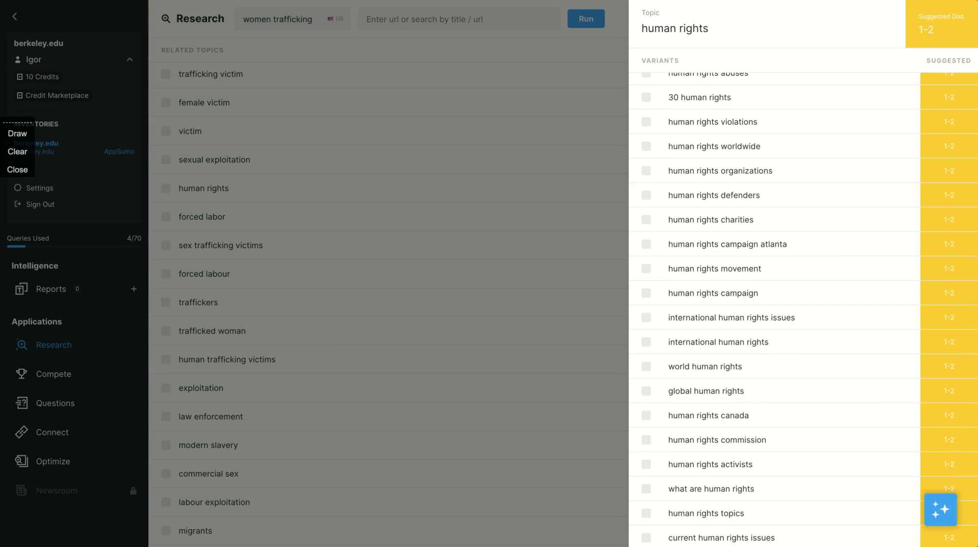
click(505, 267)
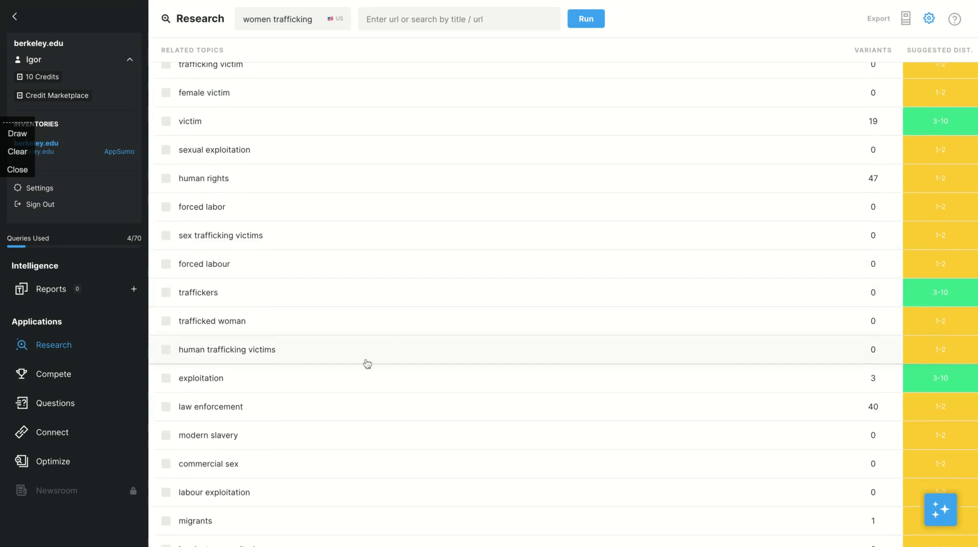
scroll(366, 364, down, 1)
click(237, 342)
scroll(763, 408, down, 8)
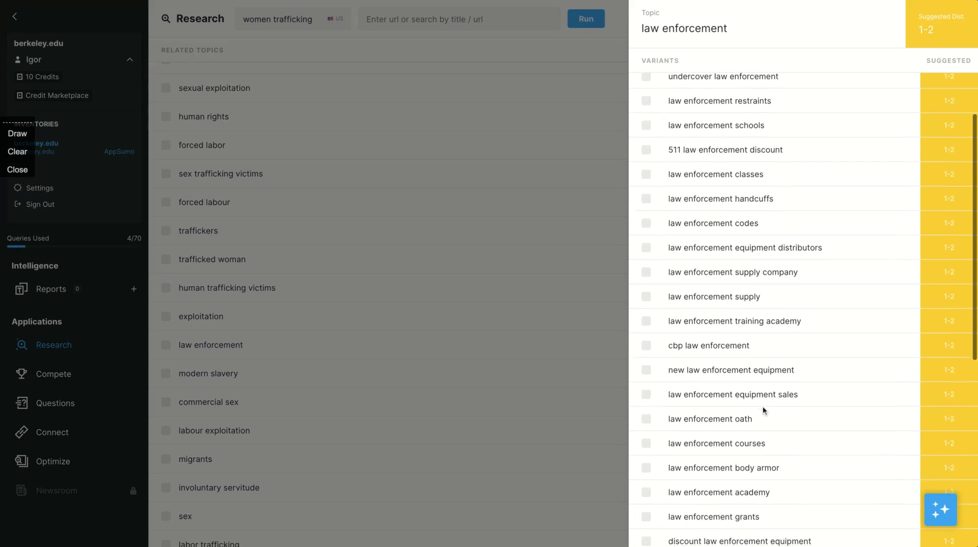
scroll(762, 405, down, 2)
click(425, 327)
scroll(426, 327, up, 4)
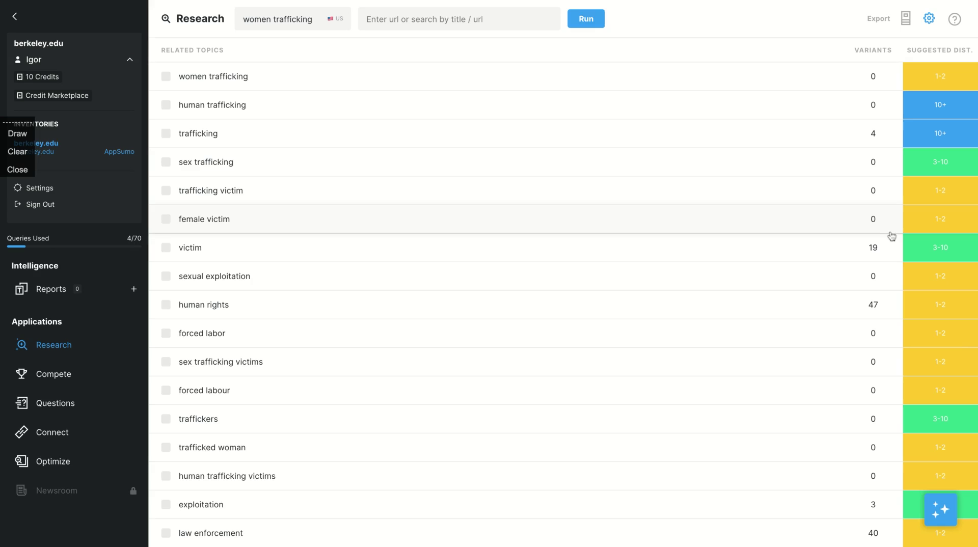
scroll(627, 293, down, 7)
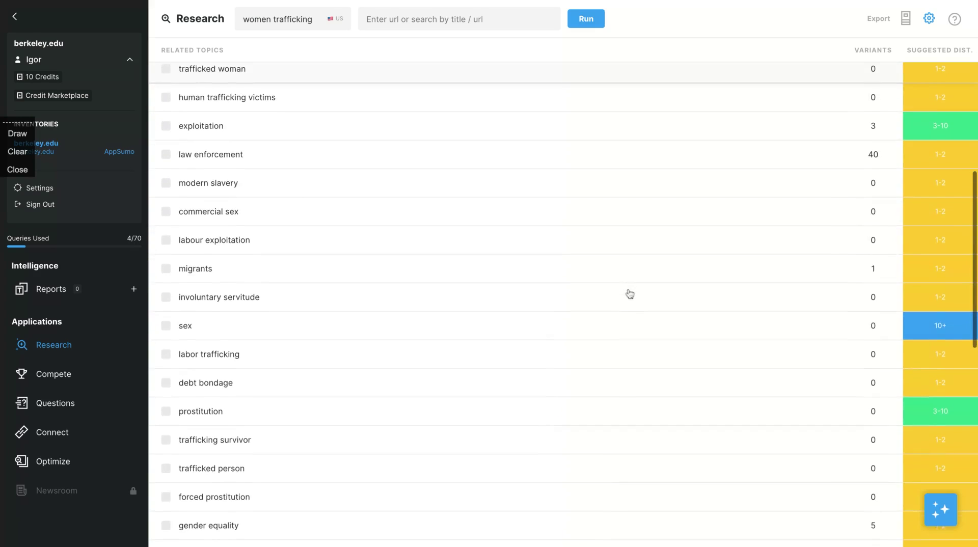
scroll(630, 295, up, 7)
scroll(629, 294, down, 17)
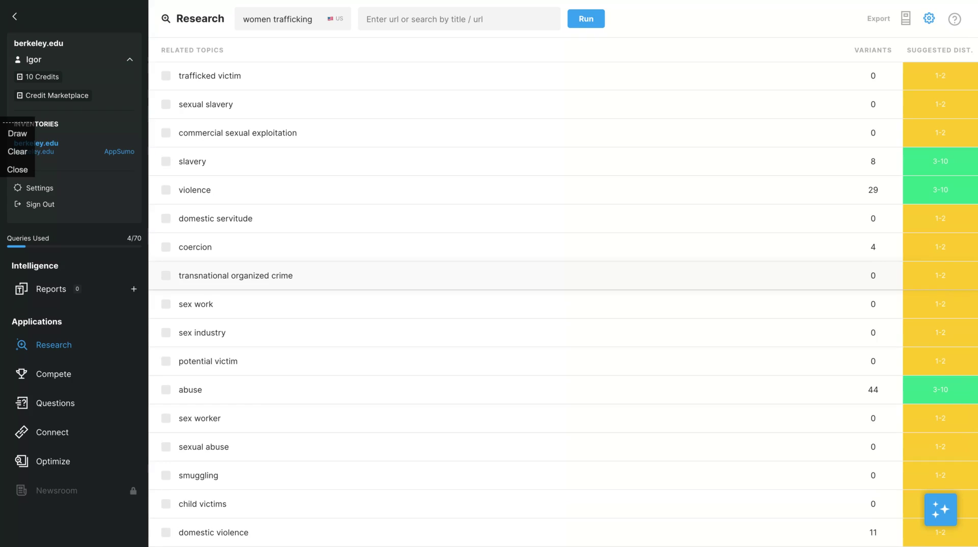
scroll(509, 285, up, 10)
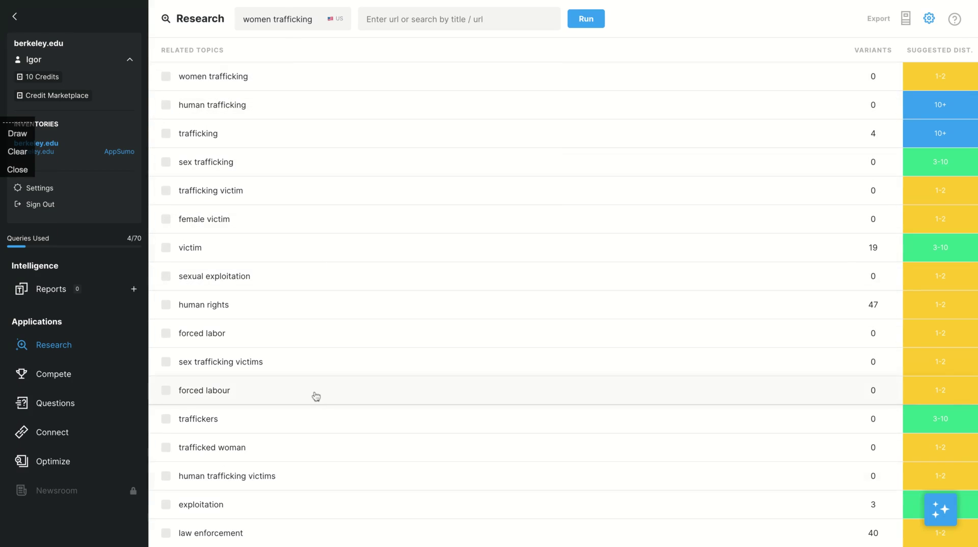
Step: Open Compete for Women trafficking and switch from the heatmap to the ranked page list
click(50, 389)
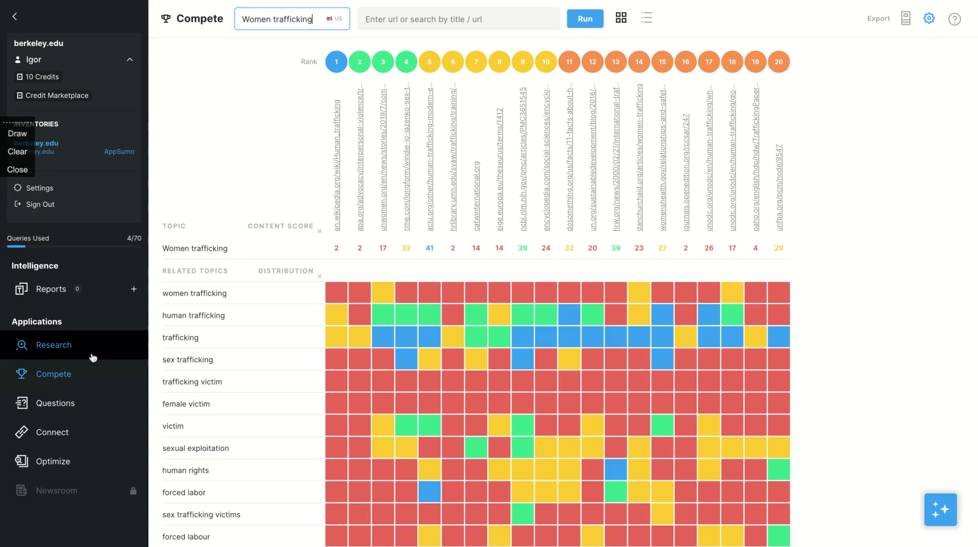
click(651, 19)
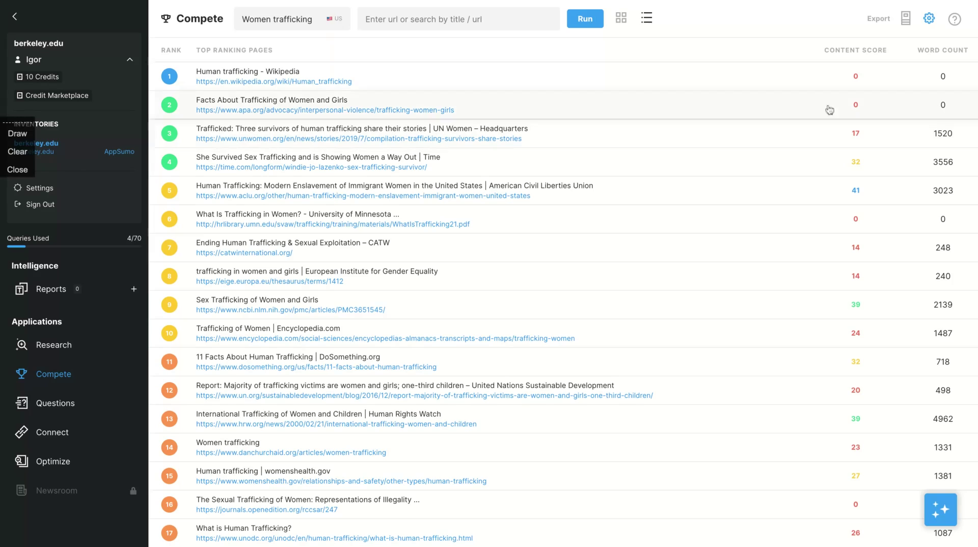
Step: Scroll the Compete page list, then open Questions for women trafficking
scroll(511, 397, down, 3)
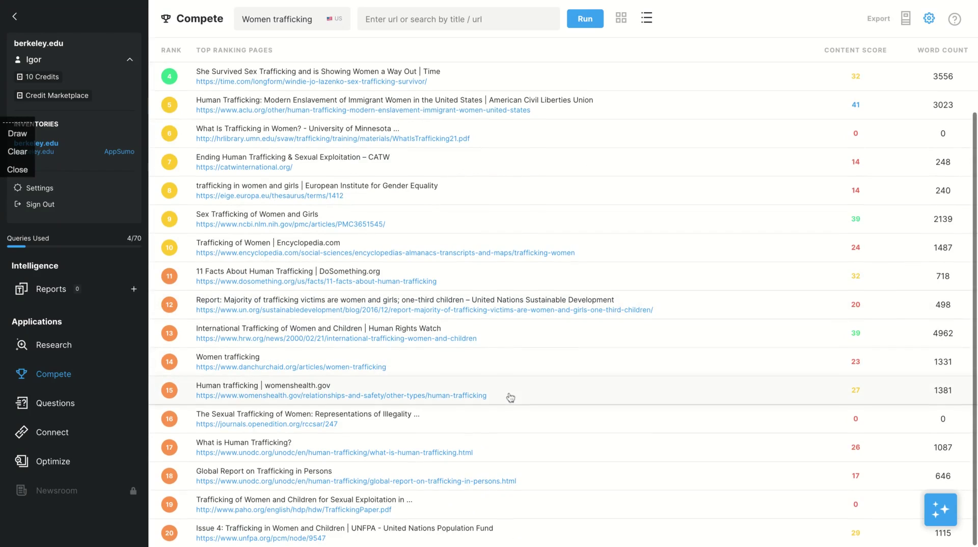
scroll(510, 397, up, 3)
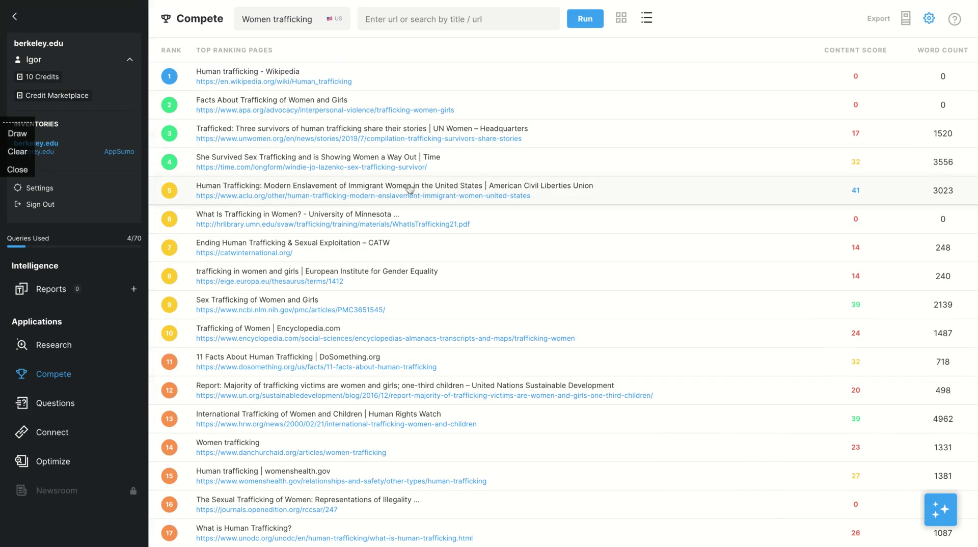
scroll(356, 333, down, 3)
scroll(359, 333, up, 3)
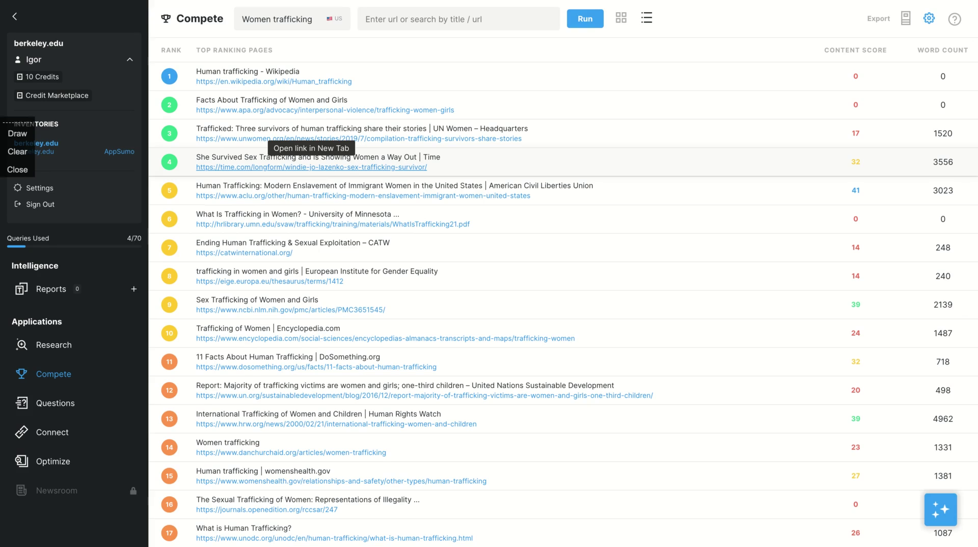
click(57, 407)
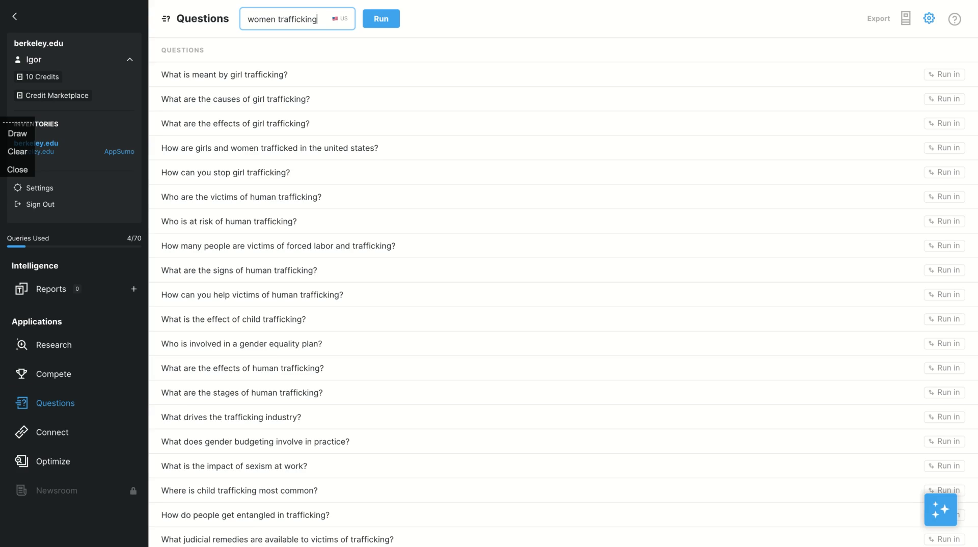
Step: Check the Run in options for the first question, close them, and open Connect
click(944, 74)
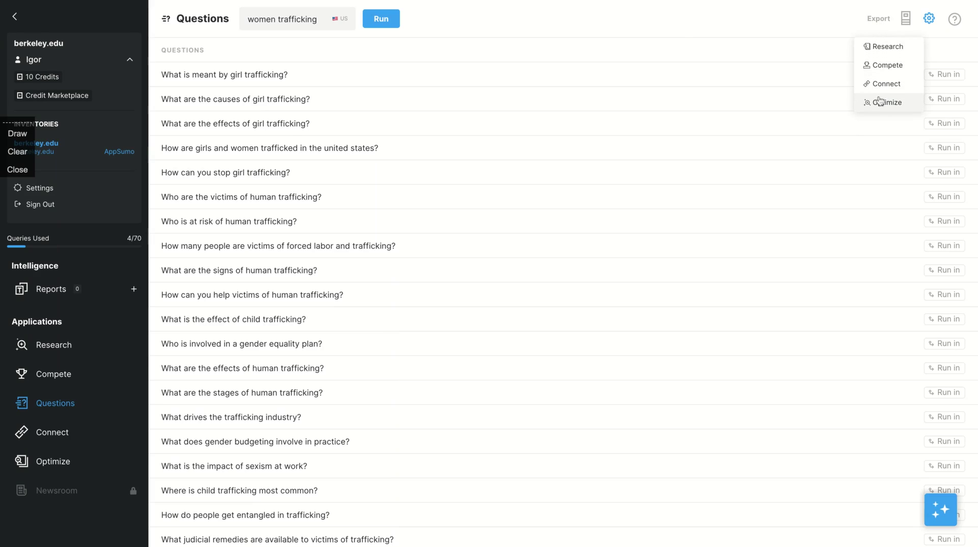
click(678, 31)
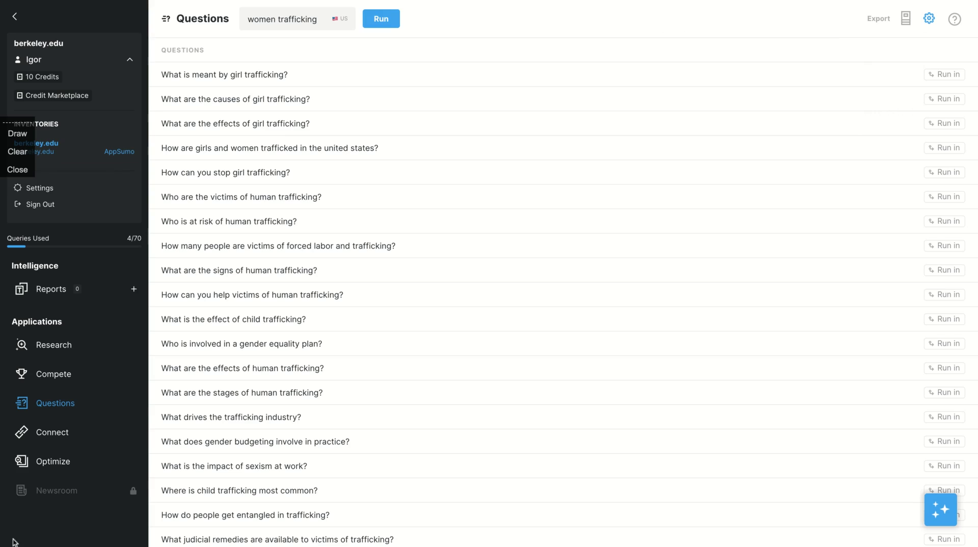
click(63, 441)
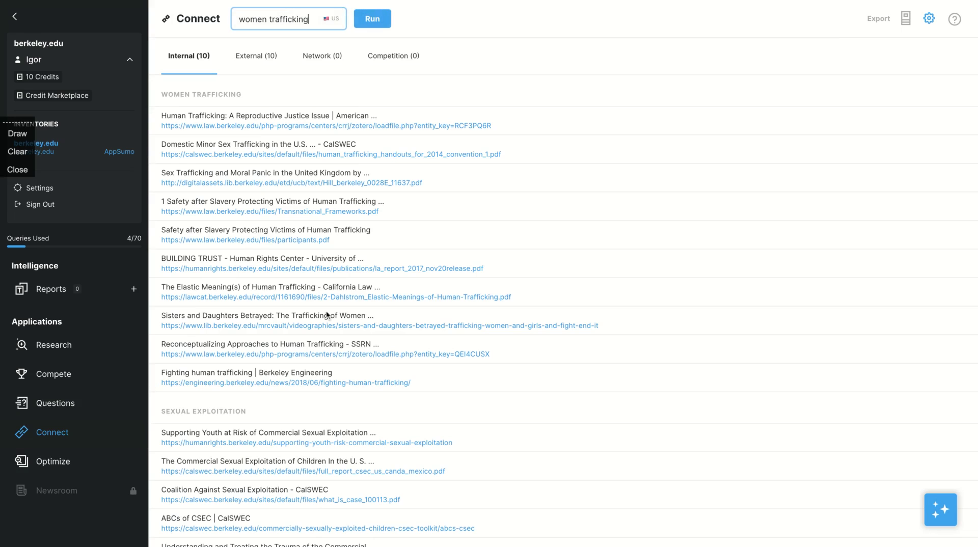
Step: Scroll through the internal berkeley.edu link suggestions
scroll(340, 310, down, 15)
scroll(340, 309, down, 15)
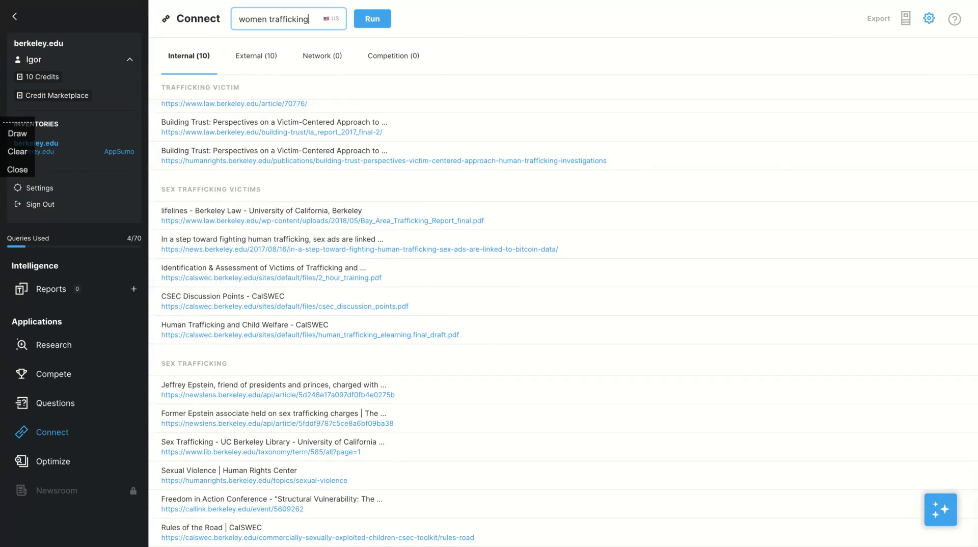
scroll(267, 69, up, 15)
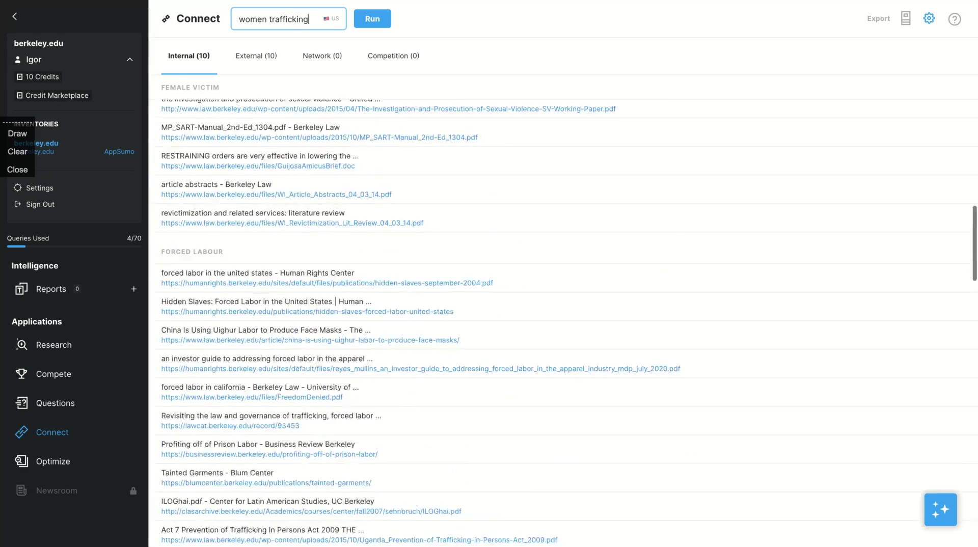
Step: Review the 10 external link suggestions for women trafficking and export them
click(261, 58)
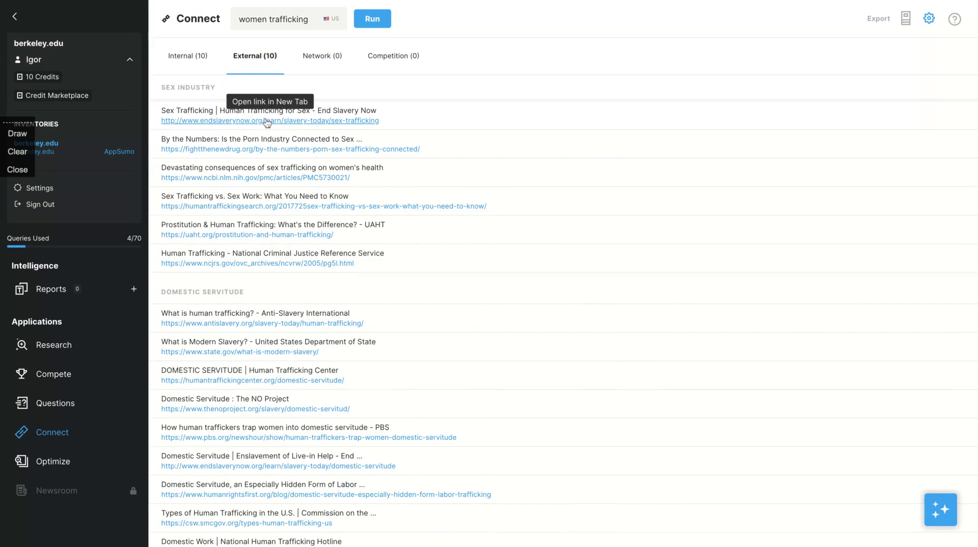
scroll(323, 375, down, 6)
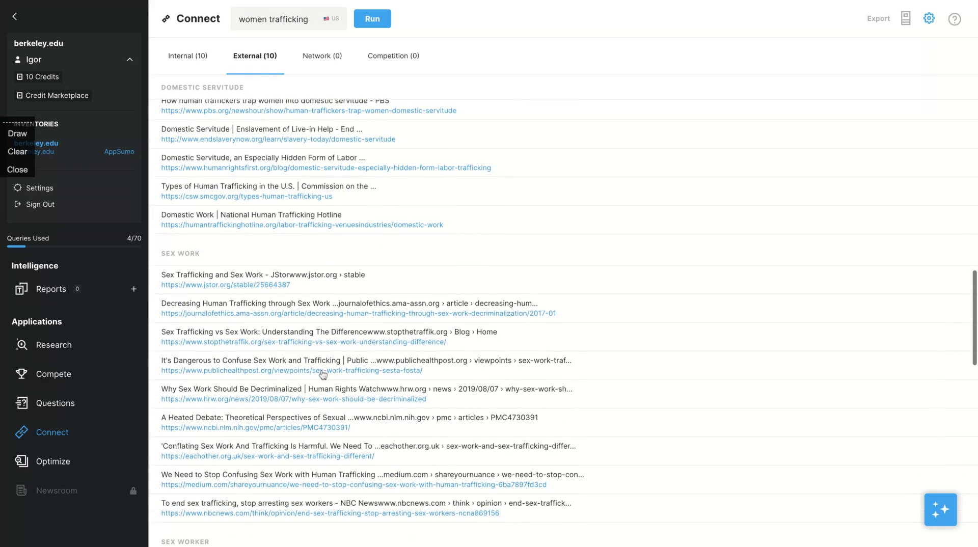
scroll(323, 375, down, 3)
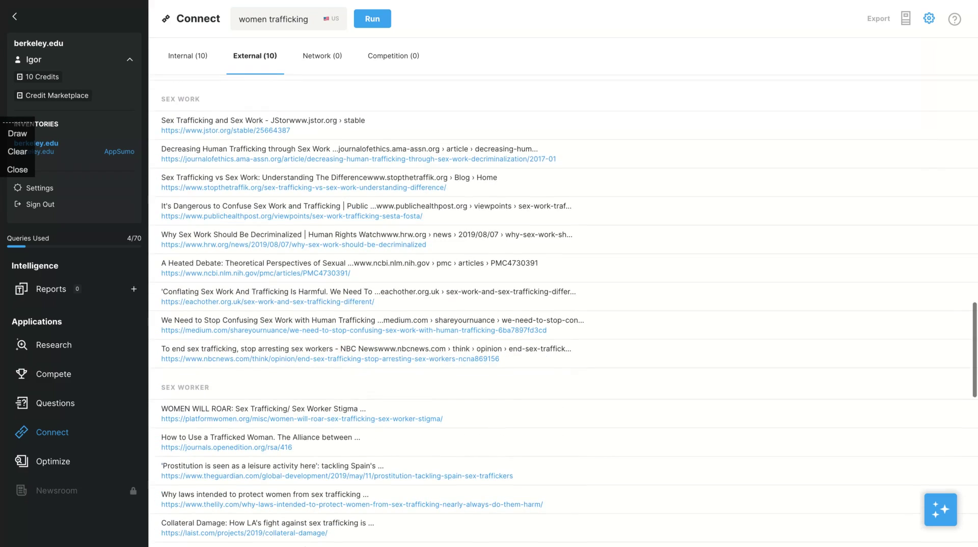
scroll(219, 345, down, 4)
scroll(219, 345, down, 1)
scroll(219, 345, down, 10)
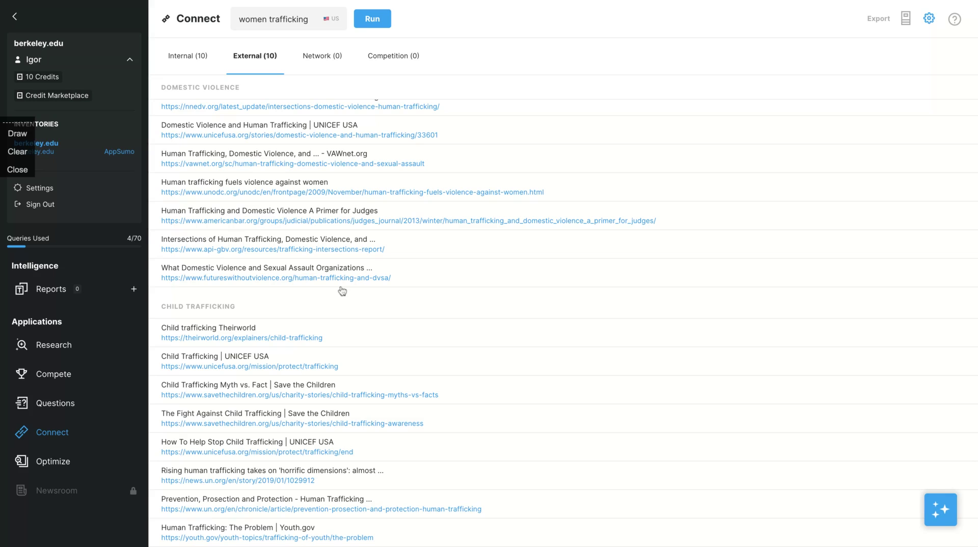
scroll(341, 290, up, 15)
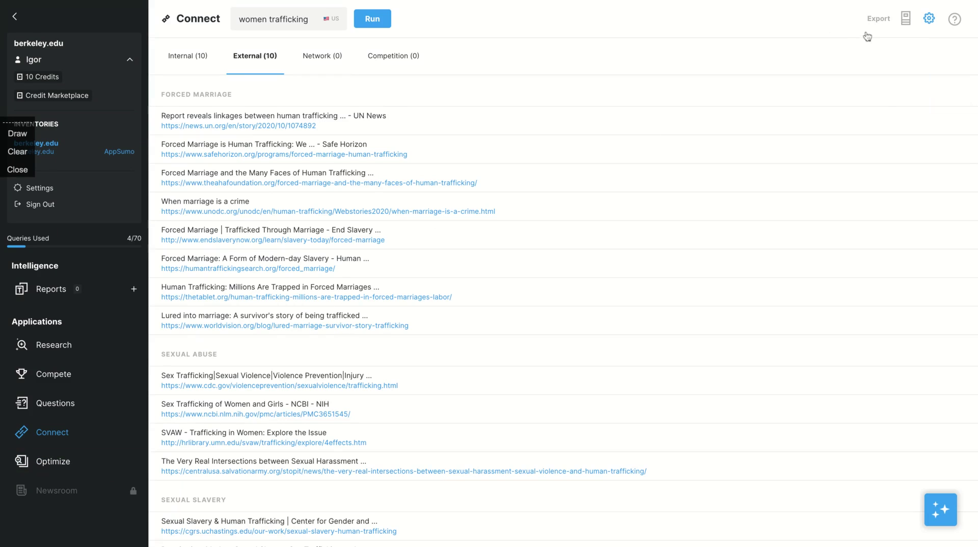
click(883, 24)
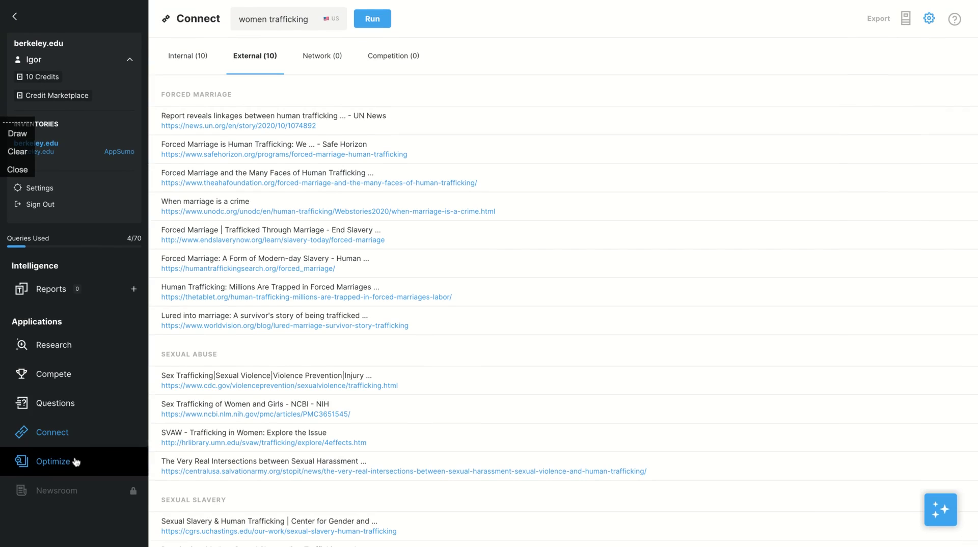
click(76, 462)
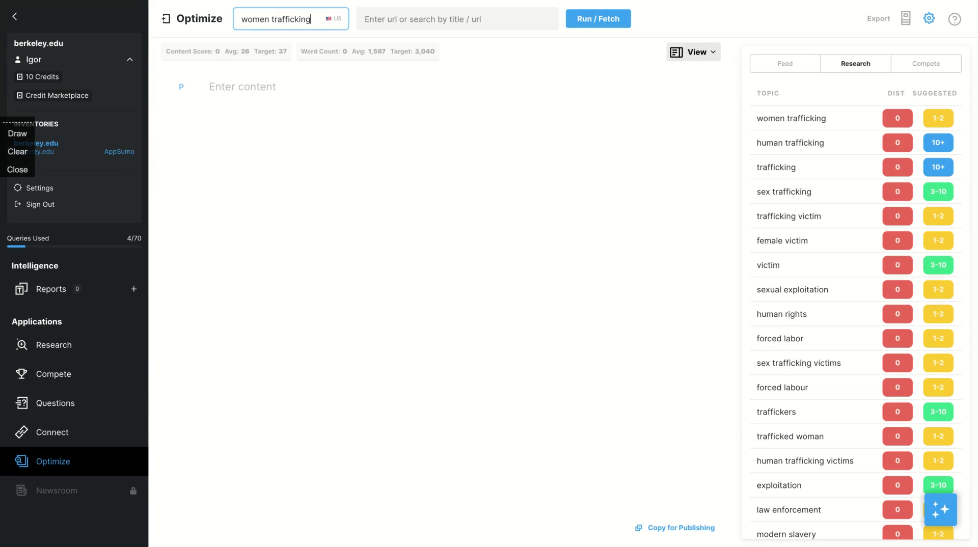
click(228, 107)
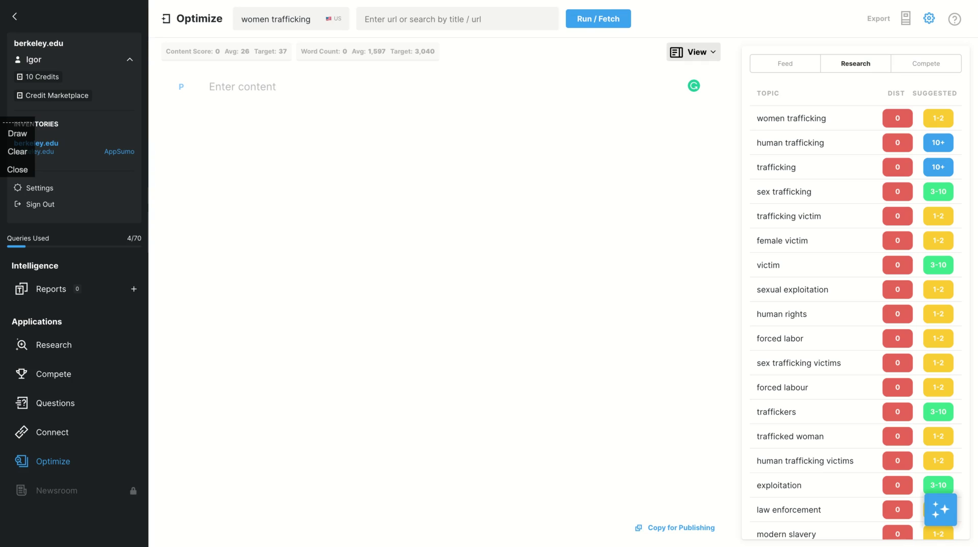
mouse_move(695, 92)
scroll(765, 317, down, 1)
scroll(764, 317, down, 10)
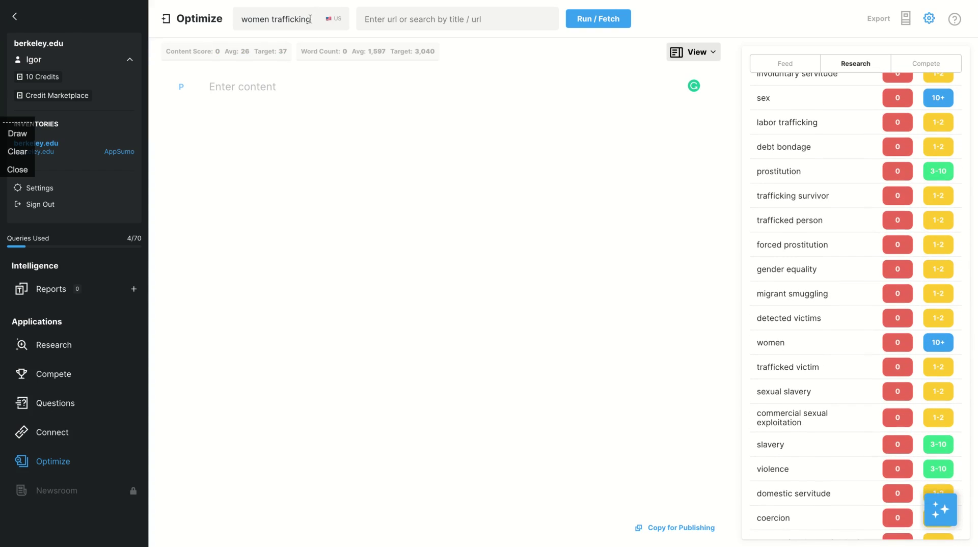
click(311, 19)
key(ctrl+a)
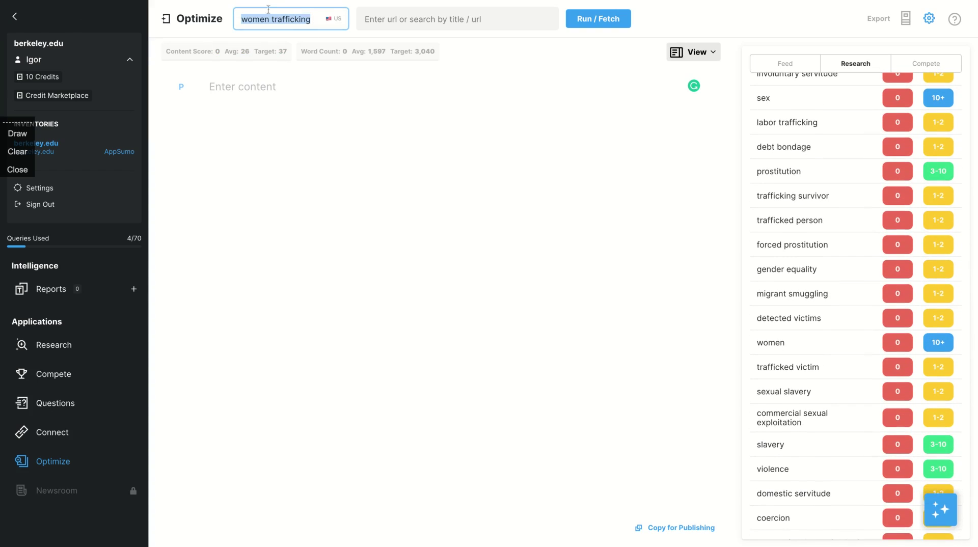
scroll(911, 348, down, 4)
scroll(909, 341, up, 14)
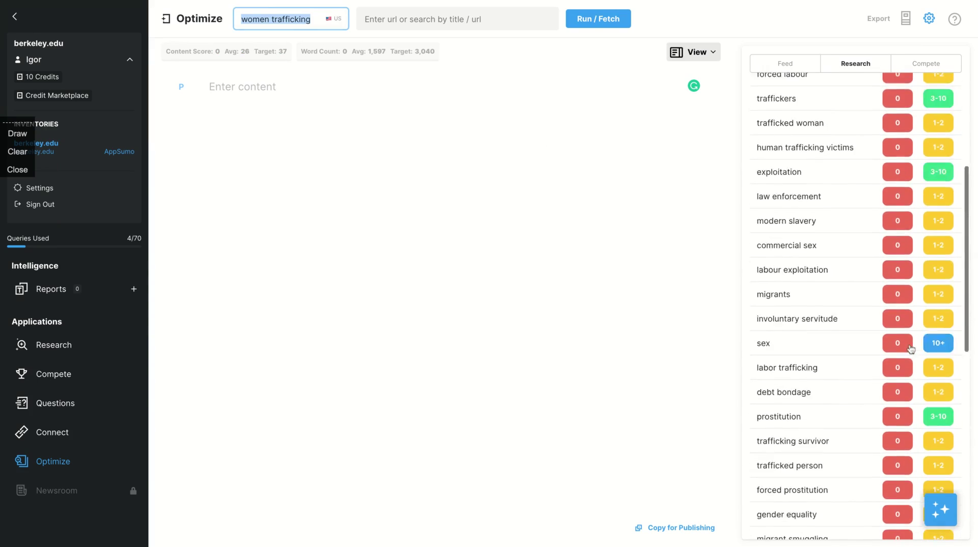
click(785, 63)
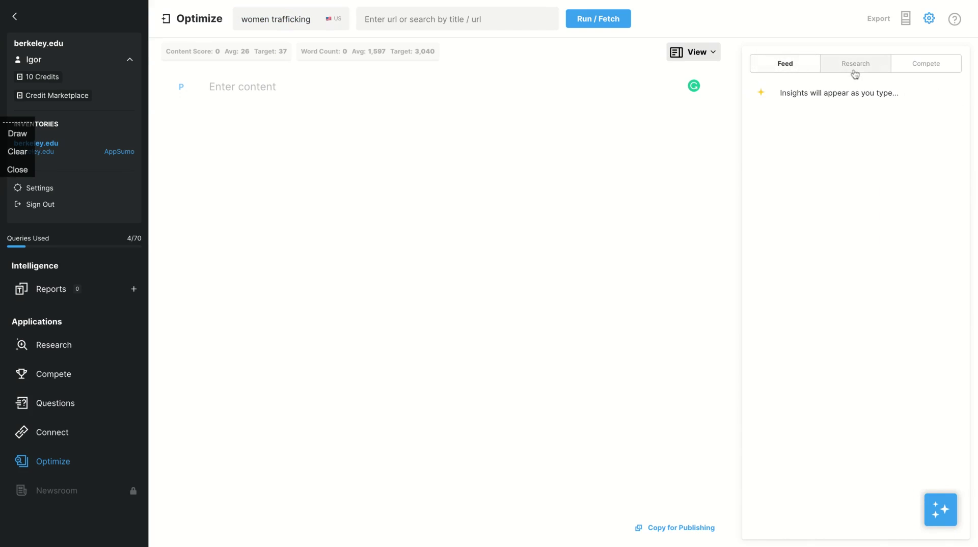
click(940, 72)
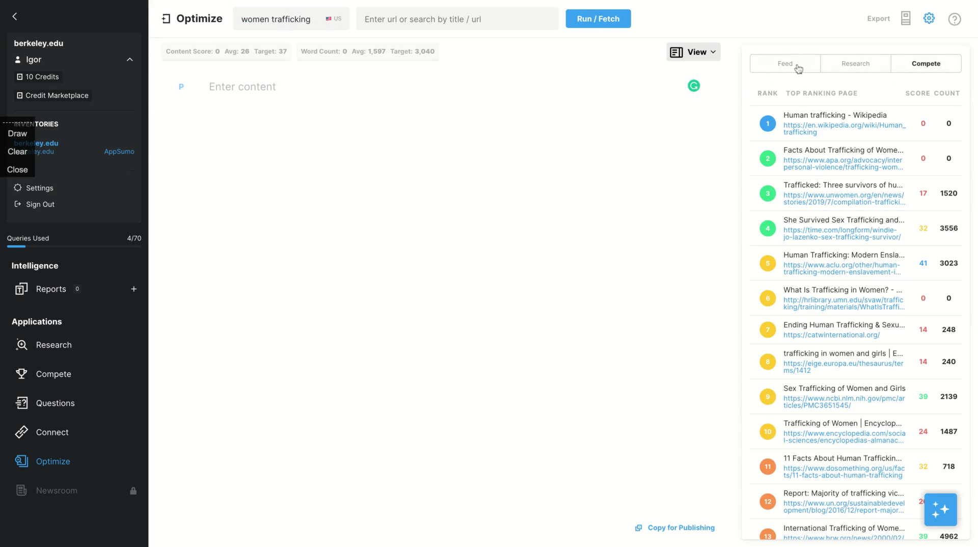
click(779, 70)
click(853, 68)
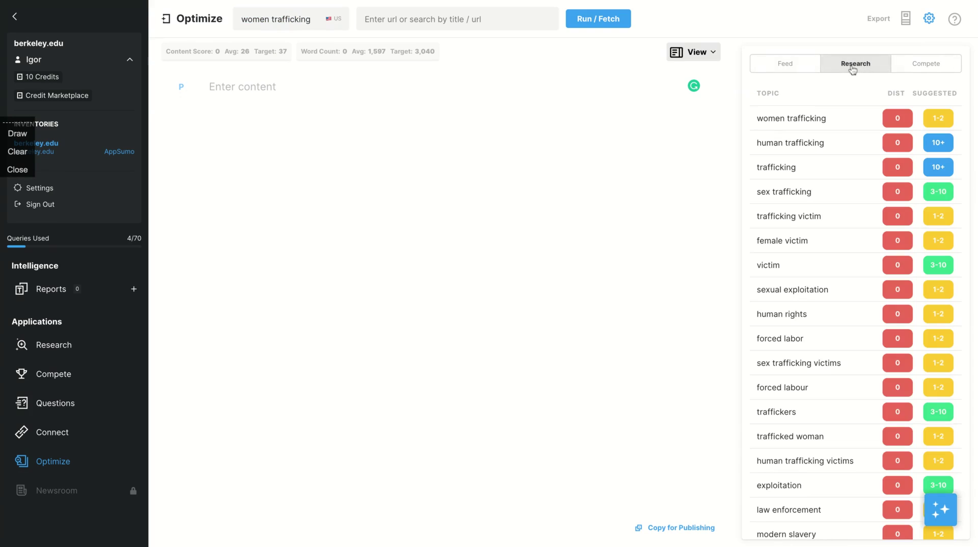
click(934, 67)
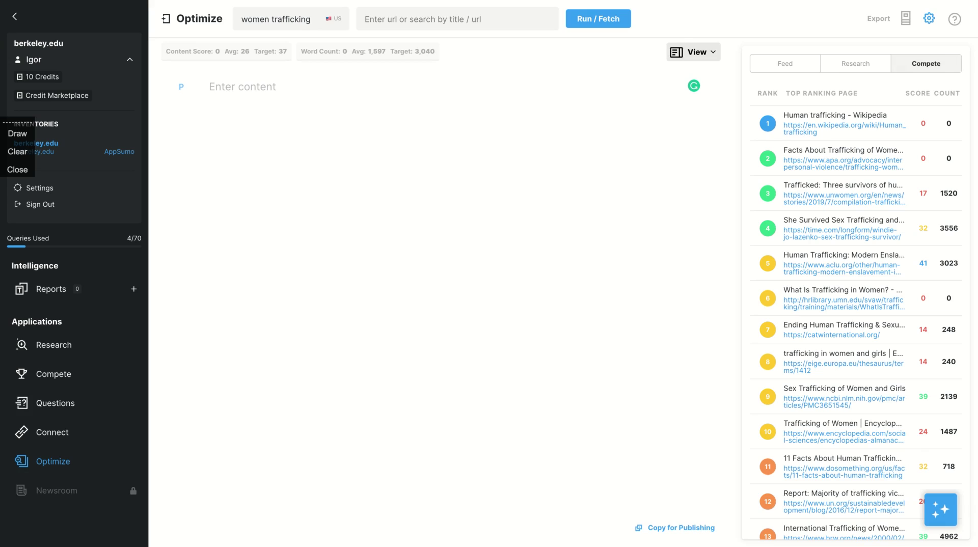
click(862, 72)
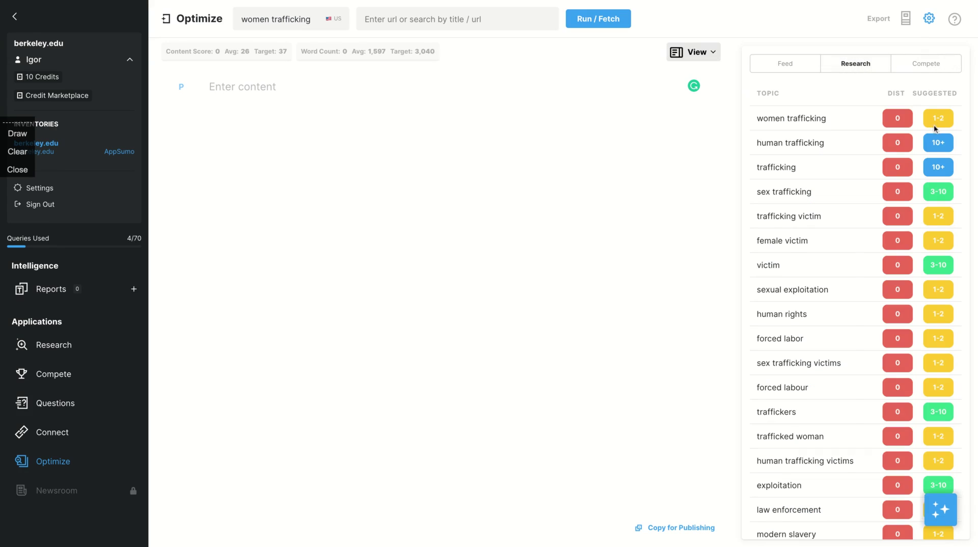
scroll(919, 359, down, 1)
scroll(919, 359, down, 3)
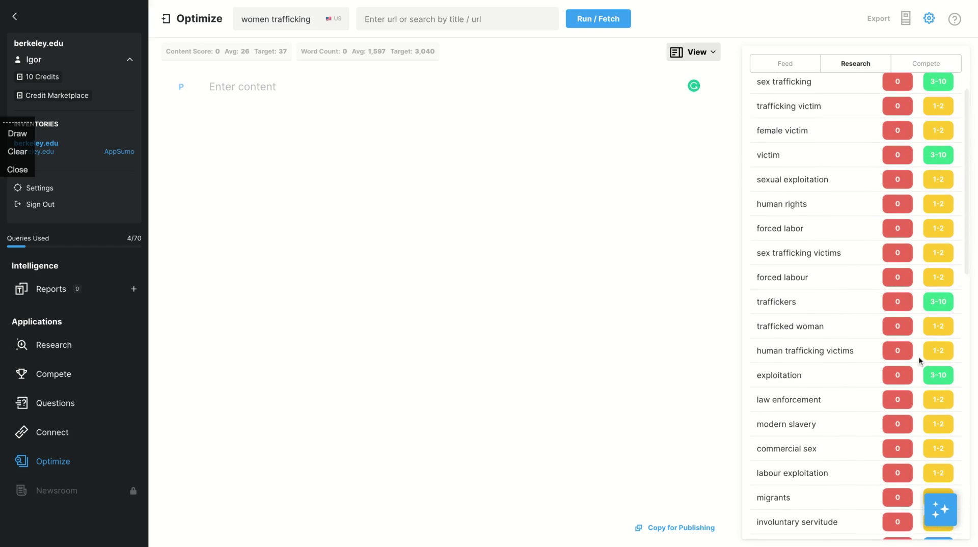
scroll(919, 359, up, 4)
scroll(919, 360, down, 3)
scroll(919, 359, up, 3)
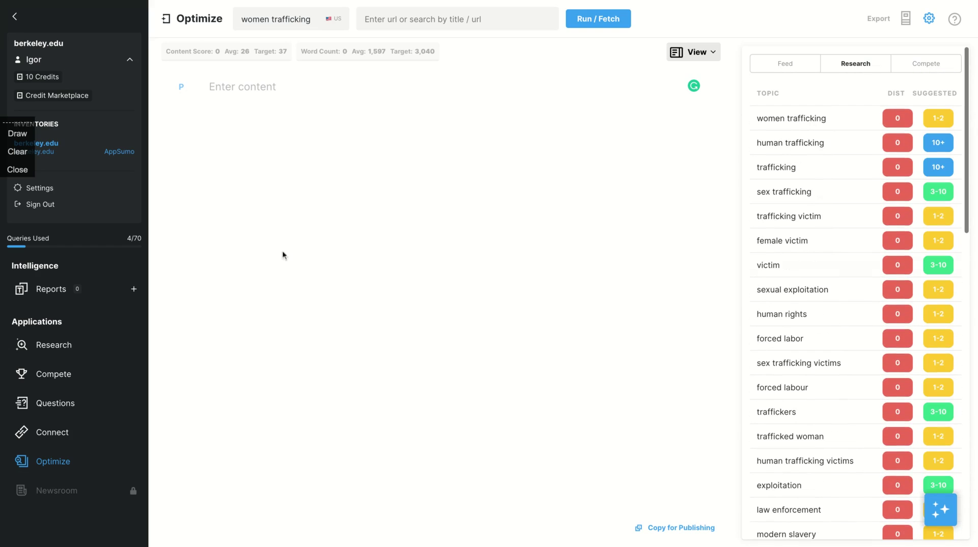
click(223, 86)
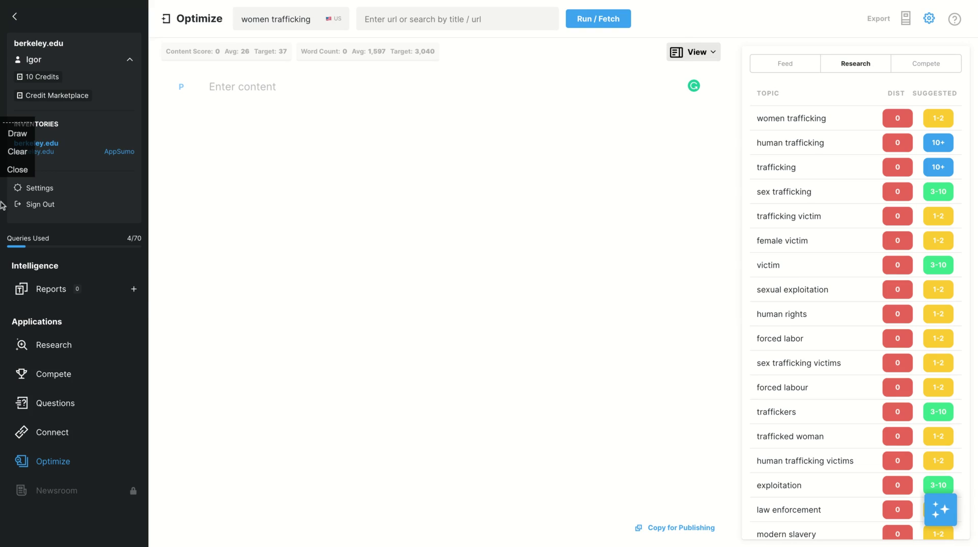
Step: Go to Reports, start Create a Report, then close the report-type chooser without picking a type
click(77, 305)
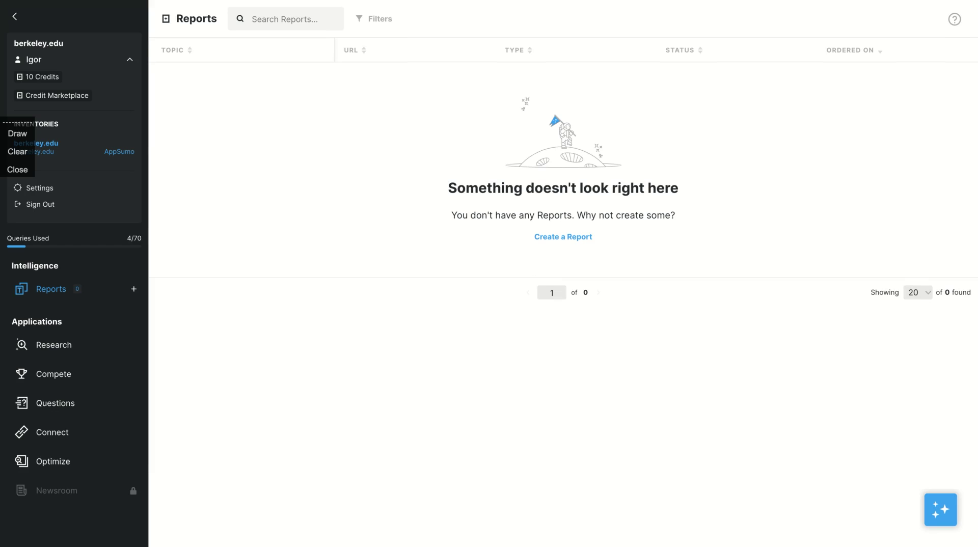
click(564, 236)
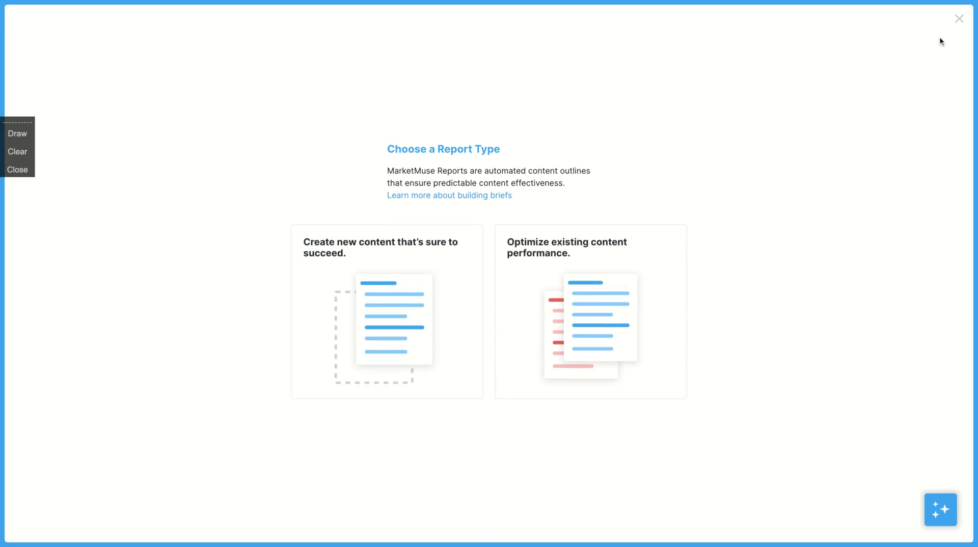
click(959, 20)
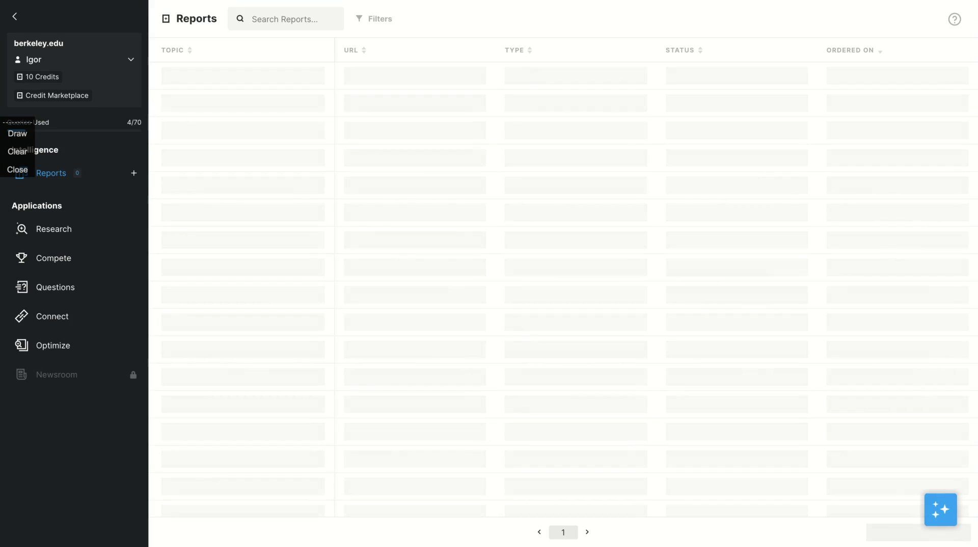